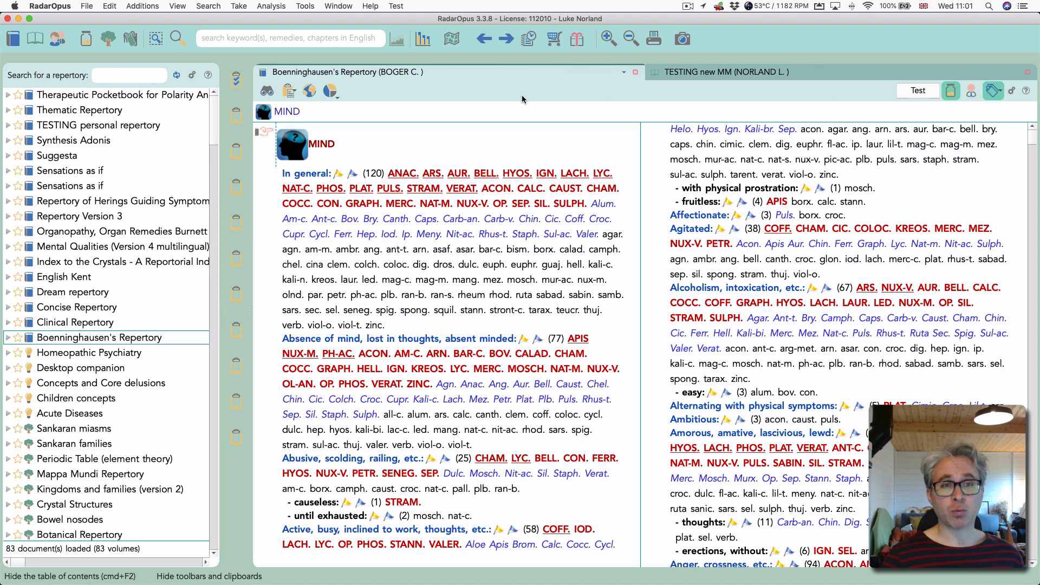
Open the TESTING personal repertory, look up the command for creating a new repertory, and select the MY REPERTORY heading
click(129, 126)
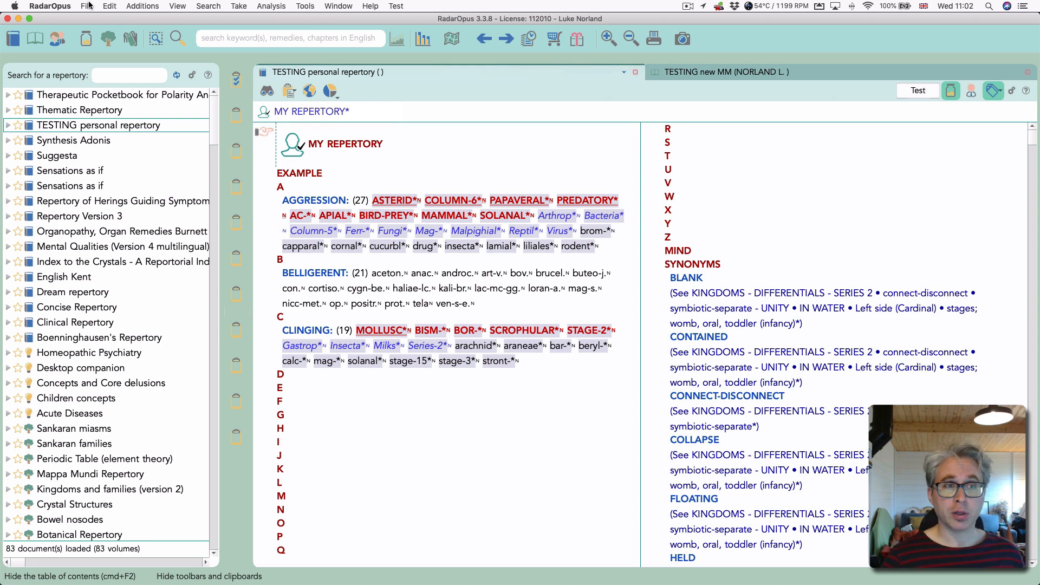
click(88, 5)
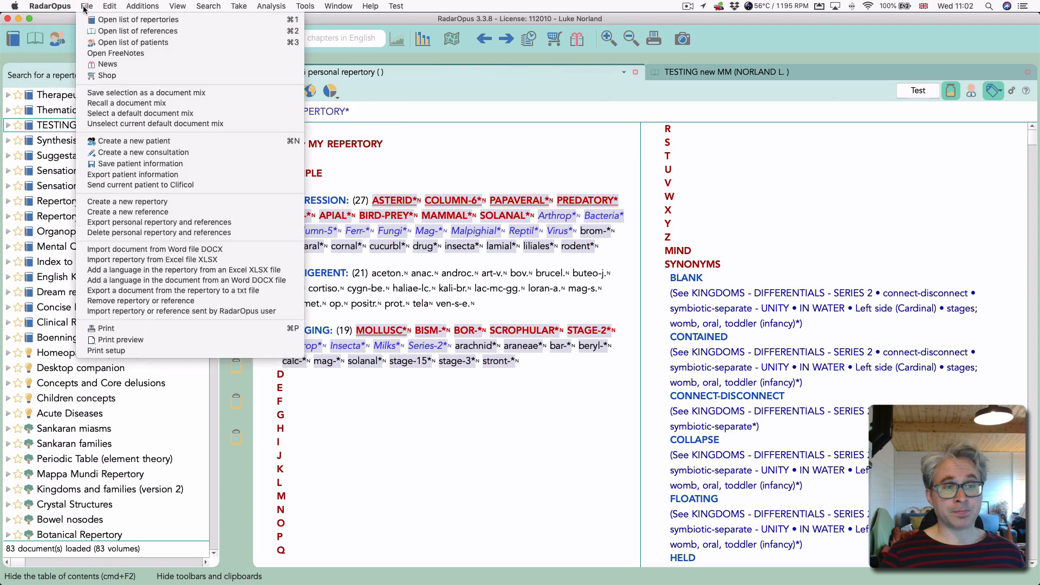
click(150, 205)
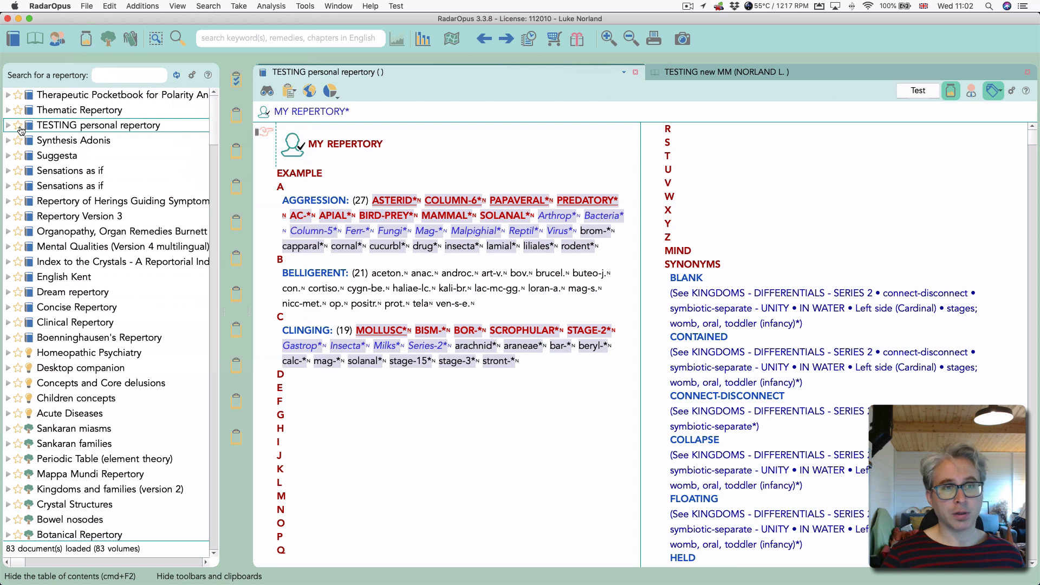
click(378, 175)
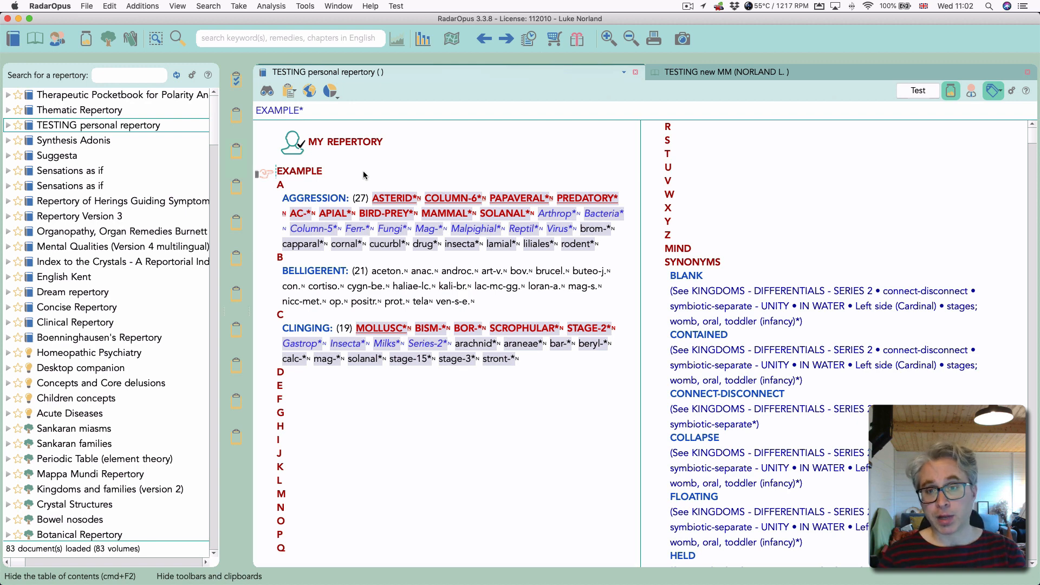
click(332, 145)
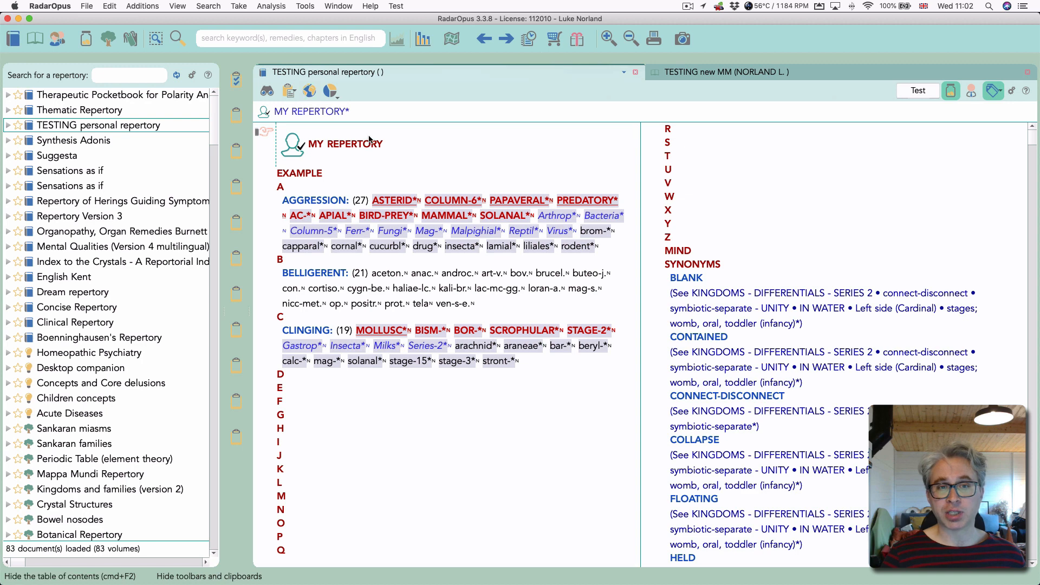
Switch to the Synthesis Adonis repertory and go to its Personal Chapter
click(624, 73)
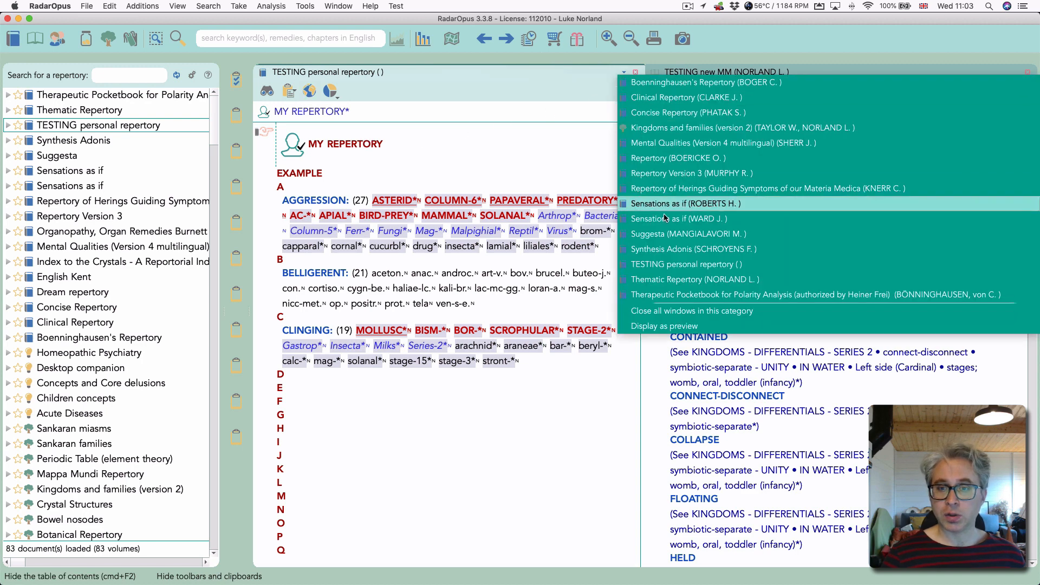
click(674, 250)
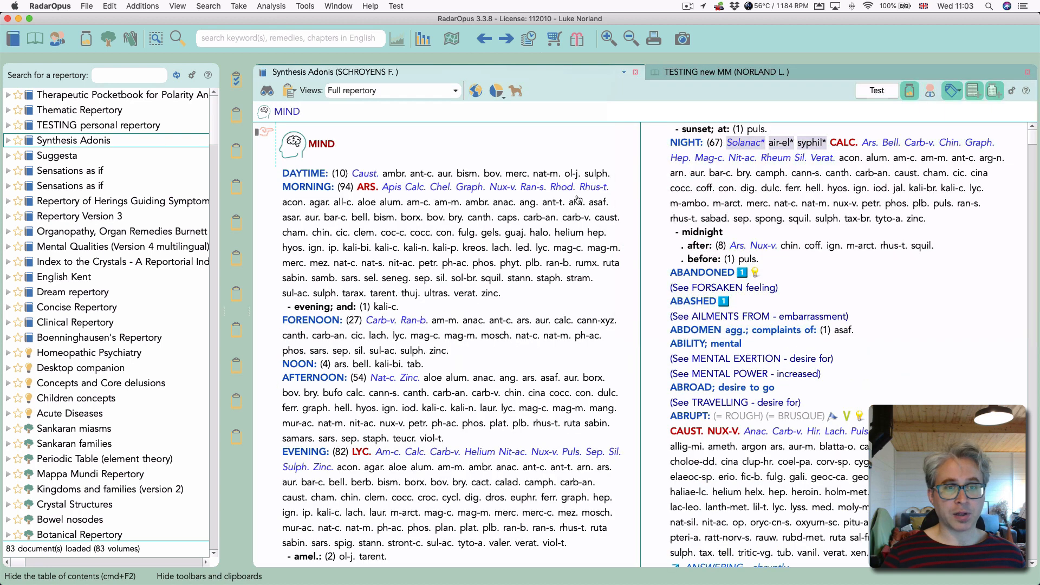
click(267, 92)
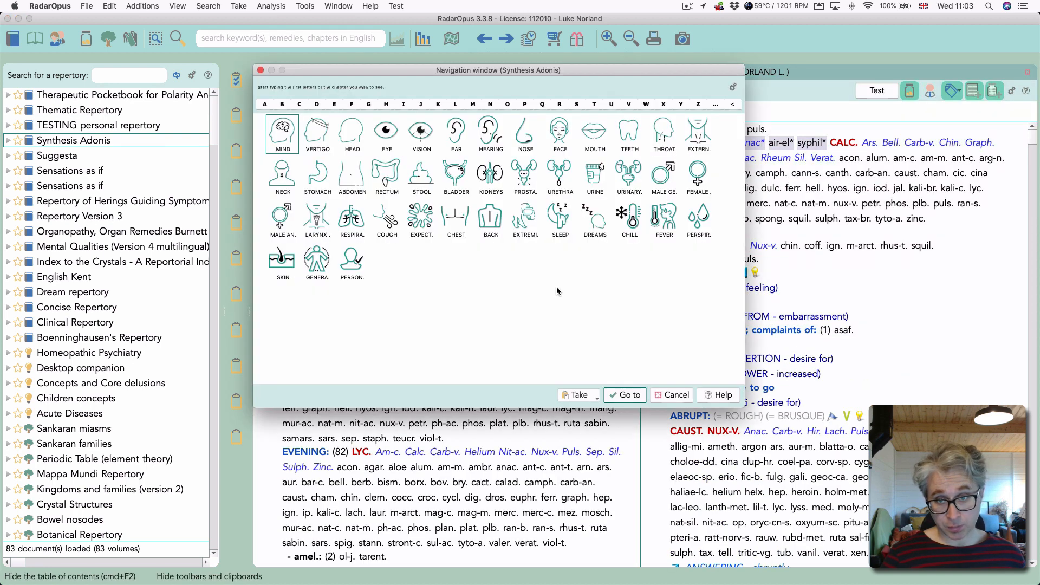
click(349, 265)
click(626, 395)
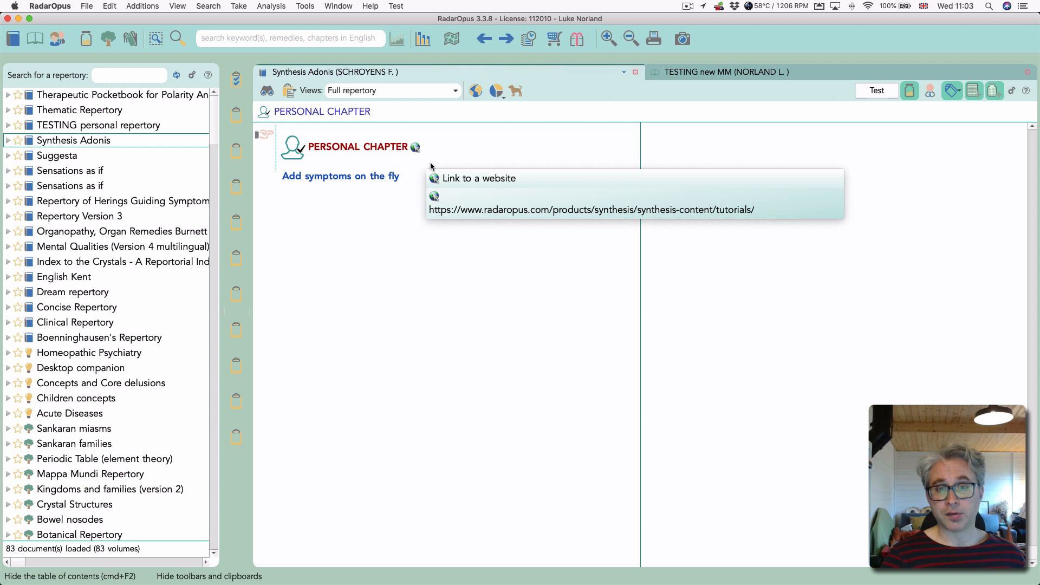
Open the tutorial web page linked to the Personal Chapter, look through its feature list and examples, and close it
click(416, 149)
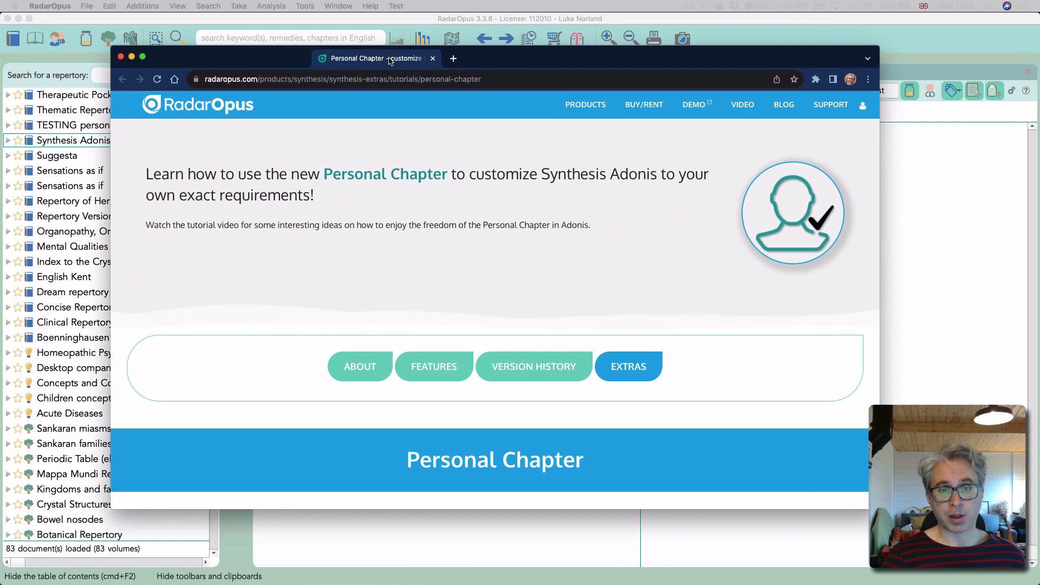
scroll(484, 184, down, 10)
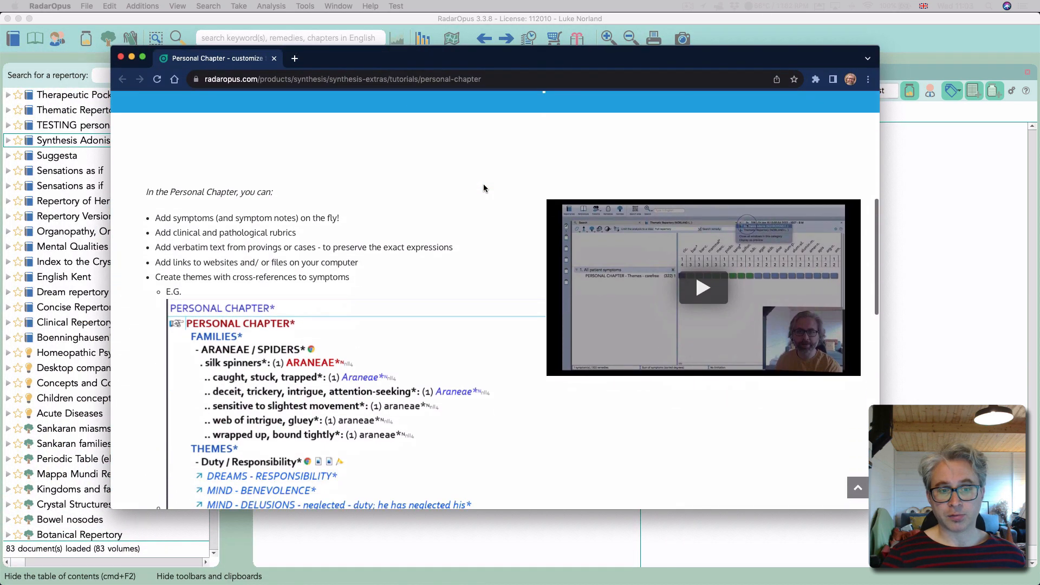
scroll(484, 188, down, 5)
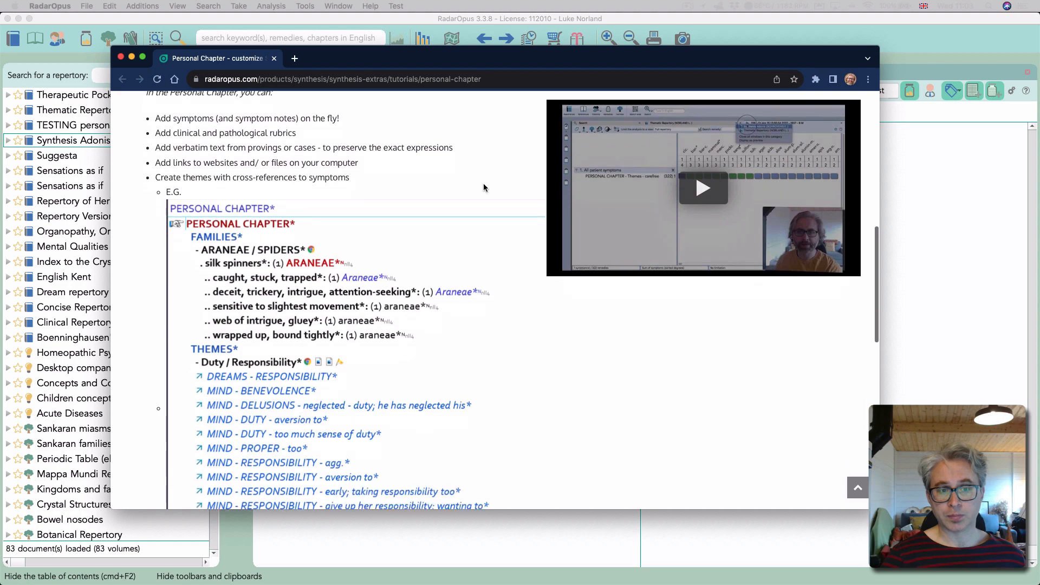
scroll(484, 187, down, 3)
scroll(484, 188, up, 15)
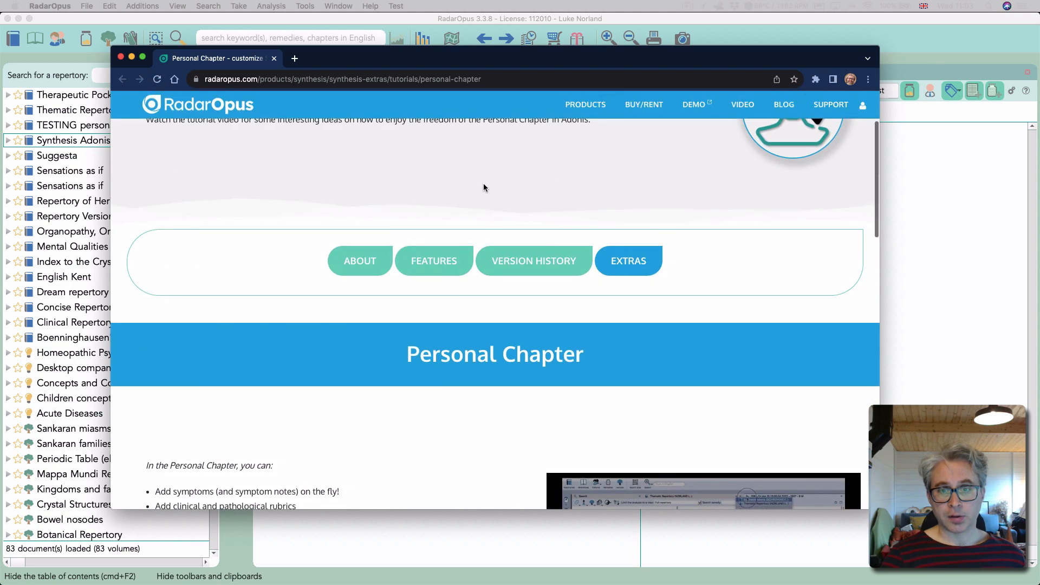
click(121, 57)
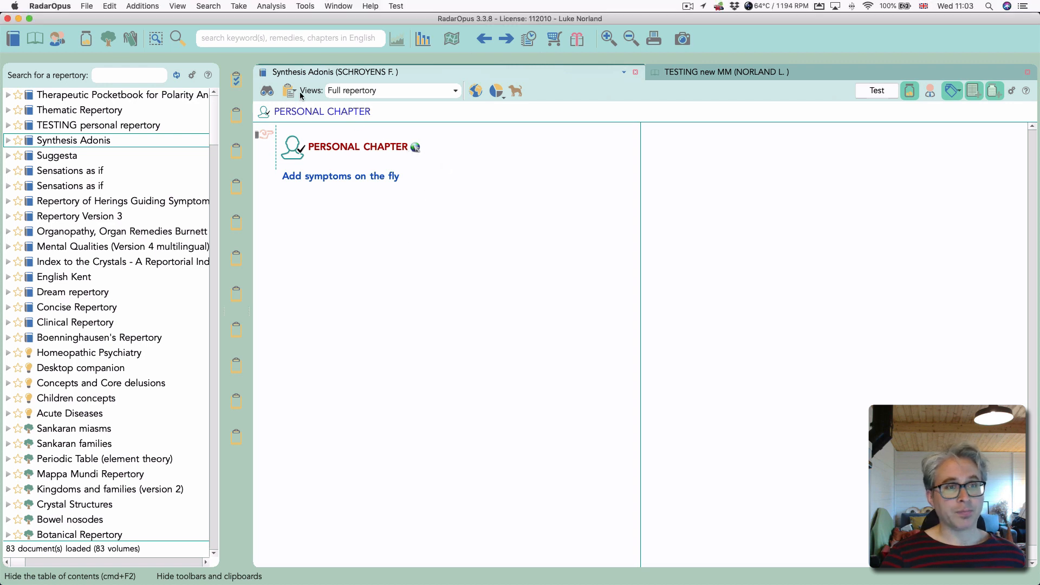
Open the What's New version history and browse the release entries down to RadarOpus 3.0
click(150, 5)
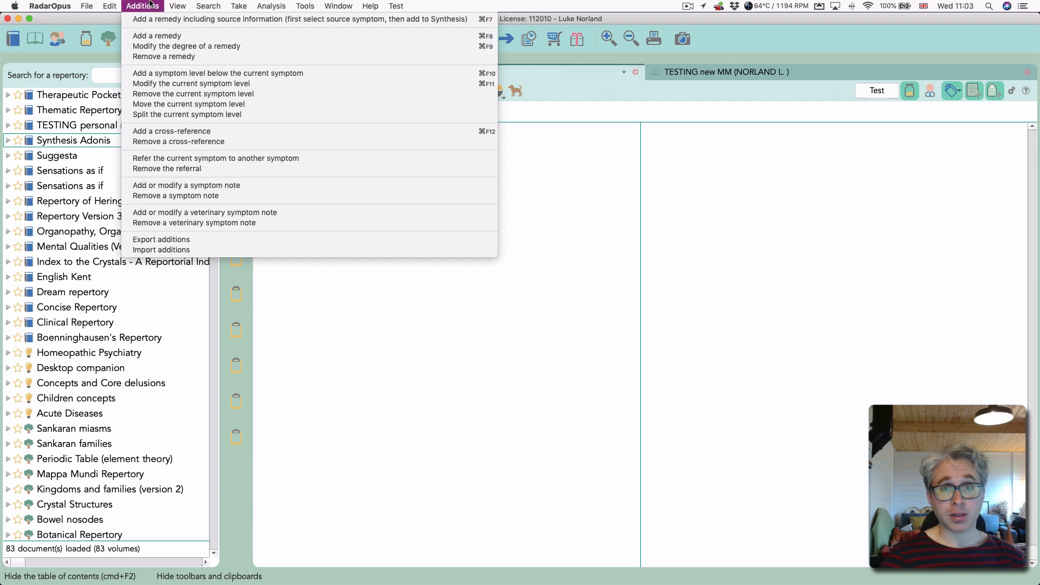
click(151, 5)
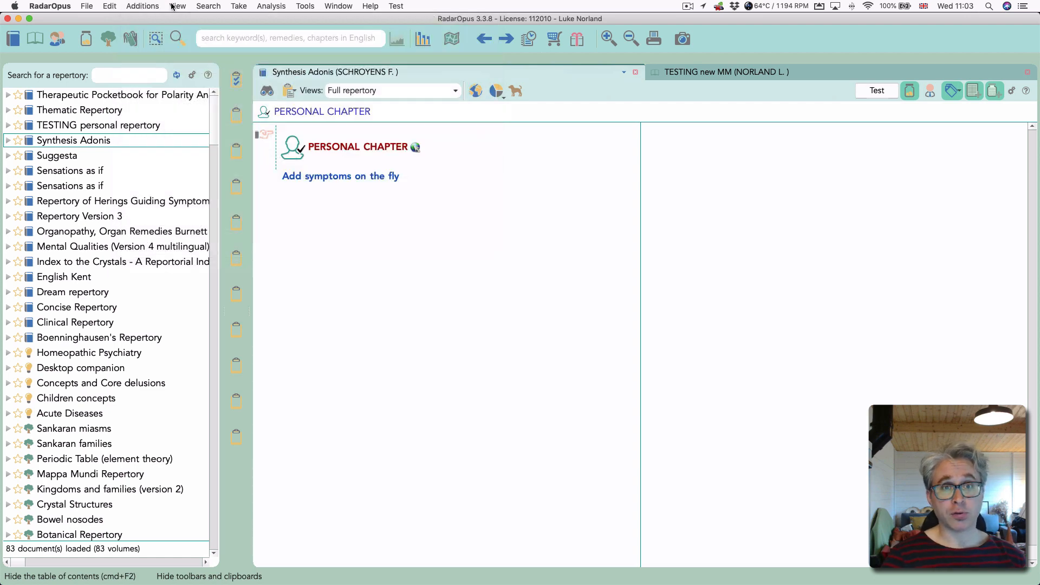
click(371, 5)
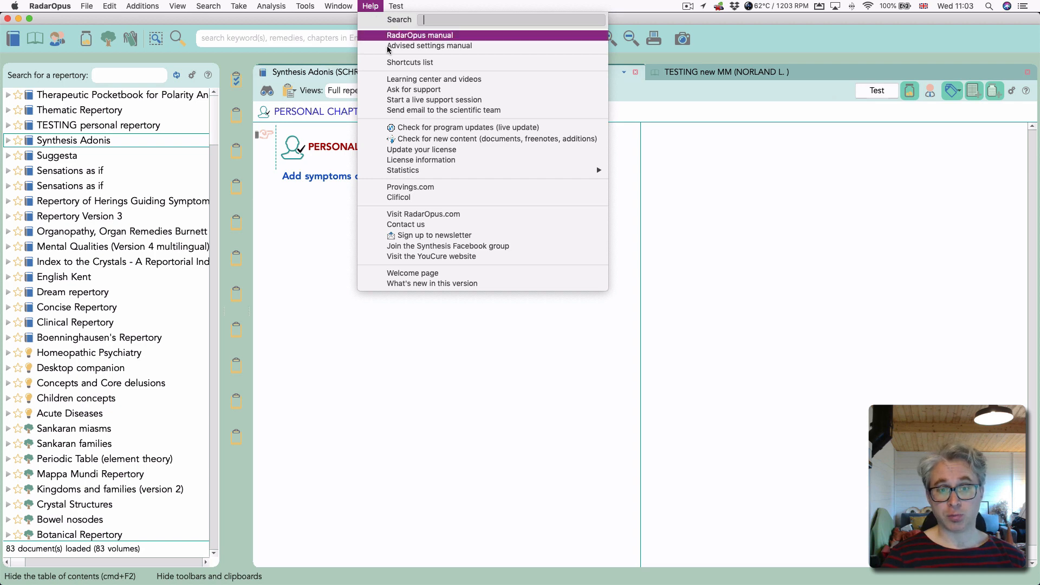
click(423, 283)
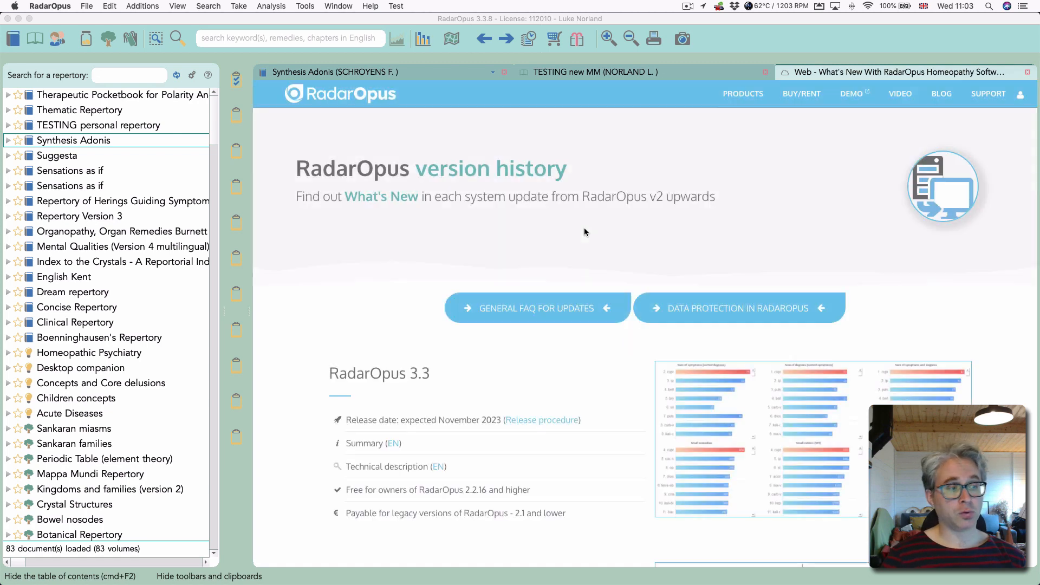
scroll(590, 227, down, 2)
scroll(591, 228, down, 5)
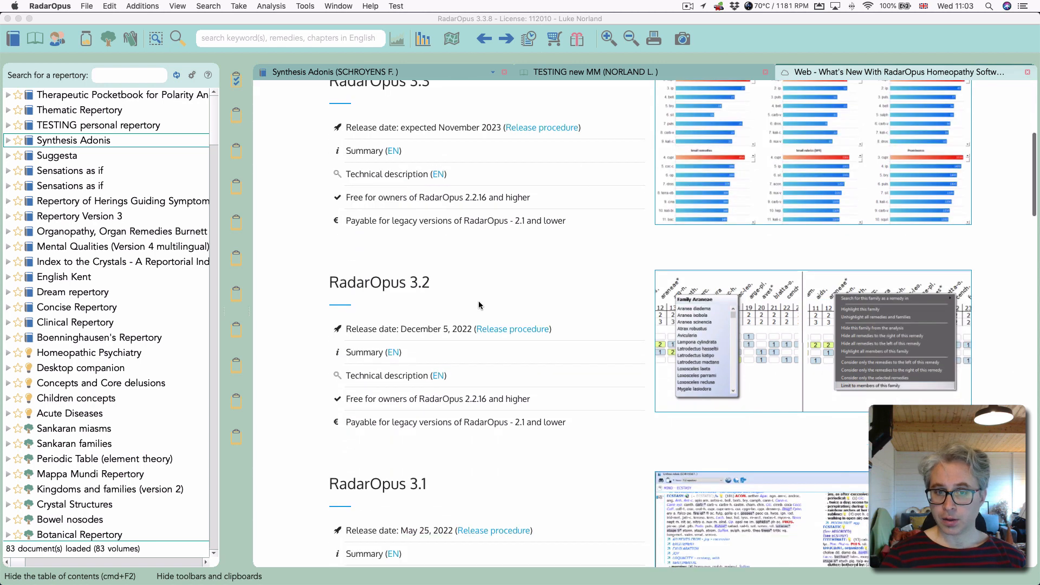
scroll(504, 305, down, 6)
scroll(531, 311, down, 3)
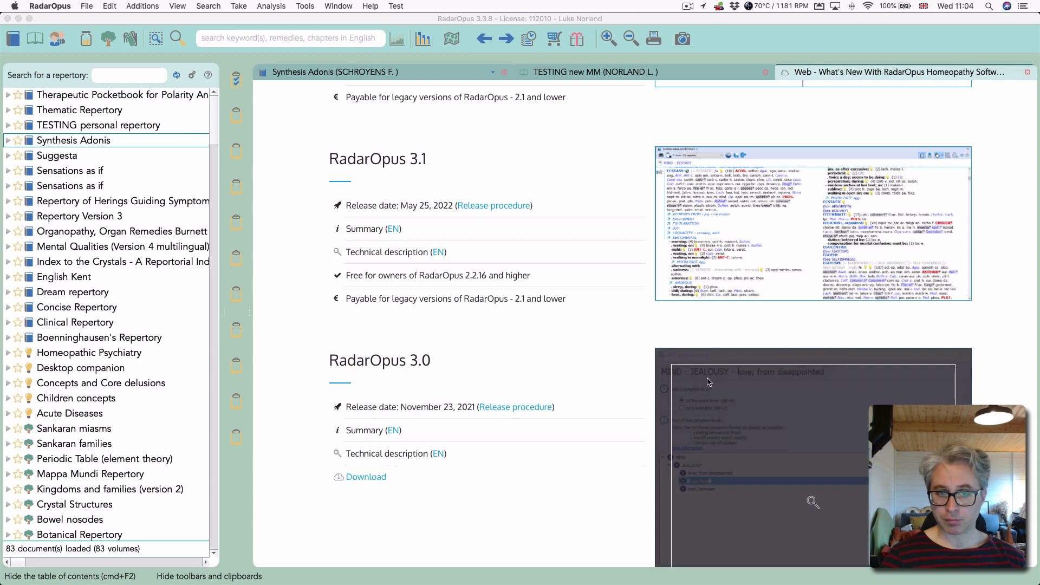
scroll(590, 393, down, 2)
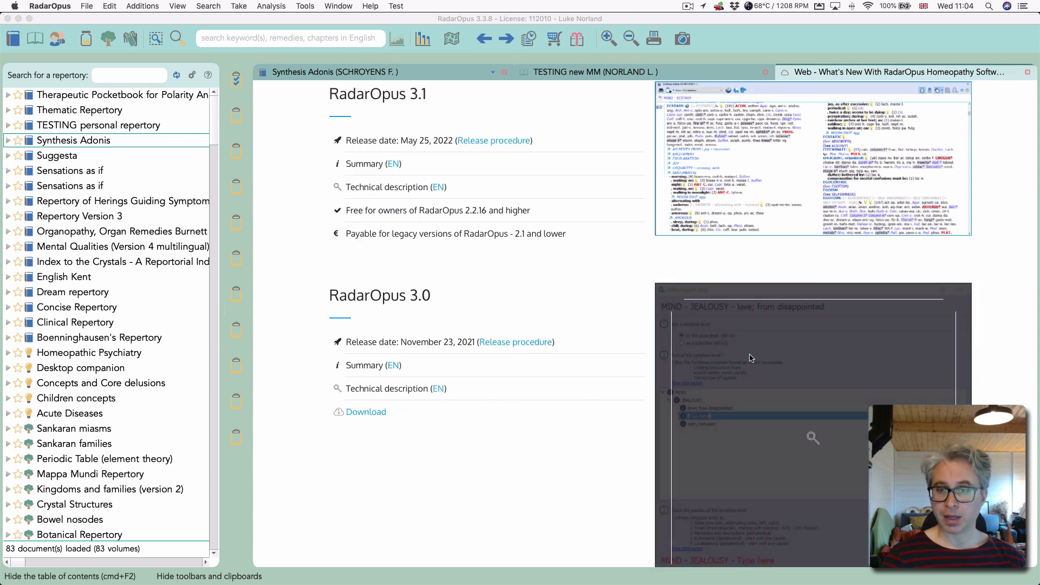
scroll(629, 407, down, 1)
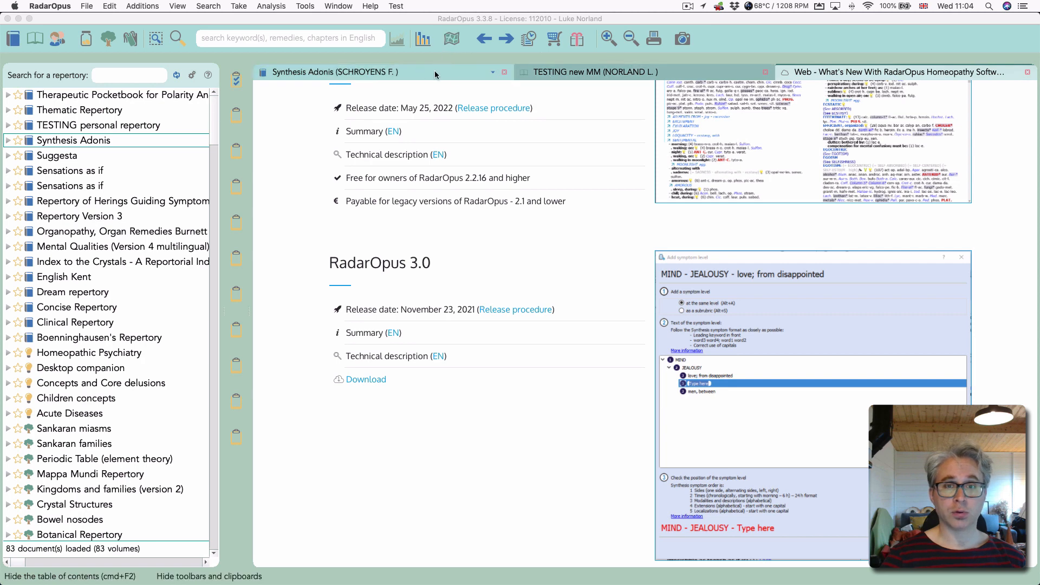
Switch back to the TESTING personal repertory
click(493, 72)
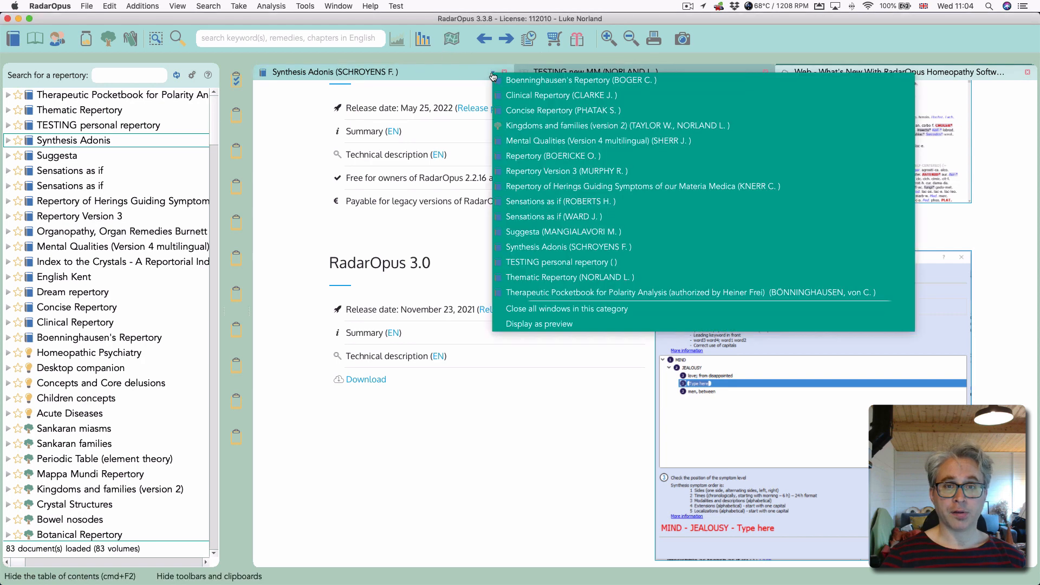
click(560, 266)
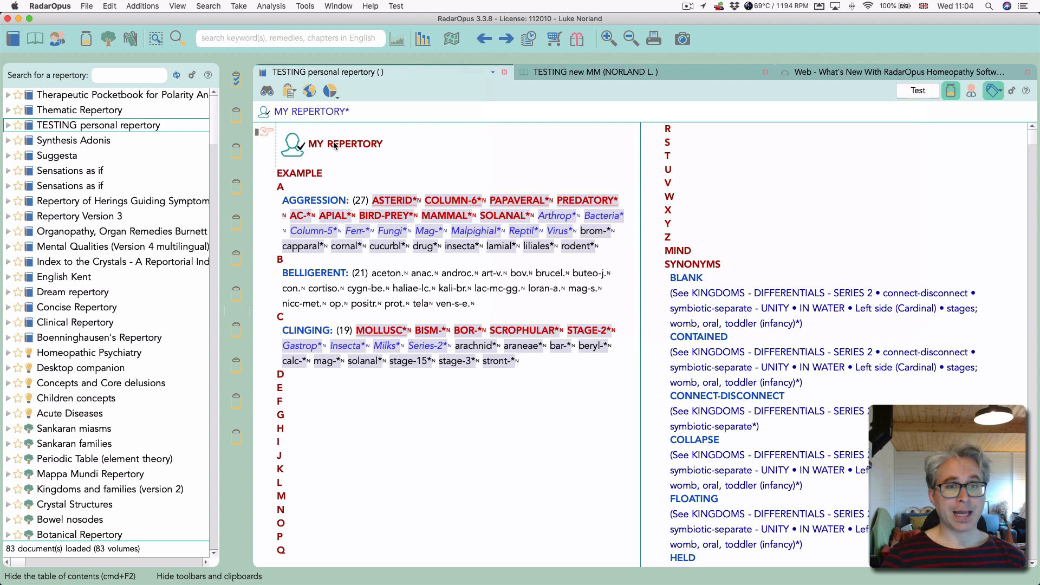
click(143, 5)
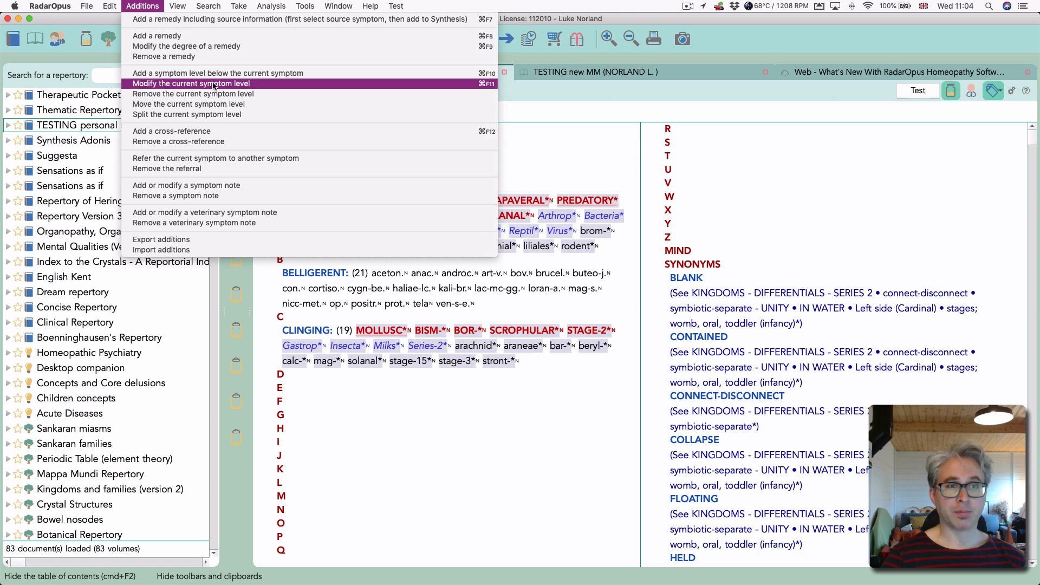
click(476, 84)
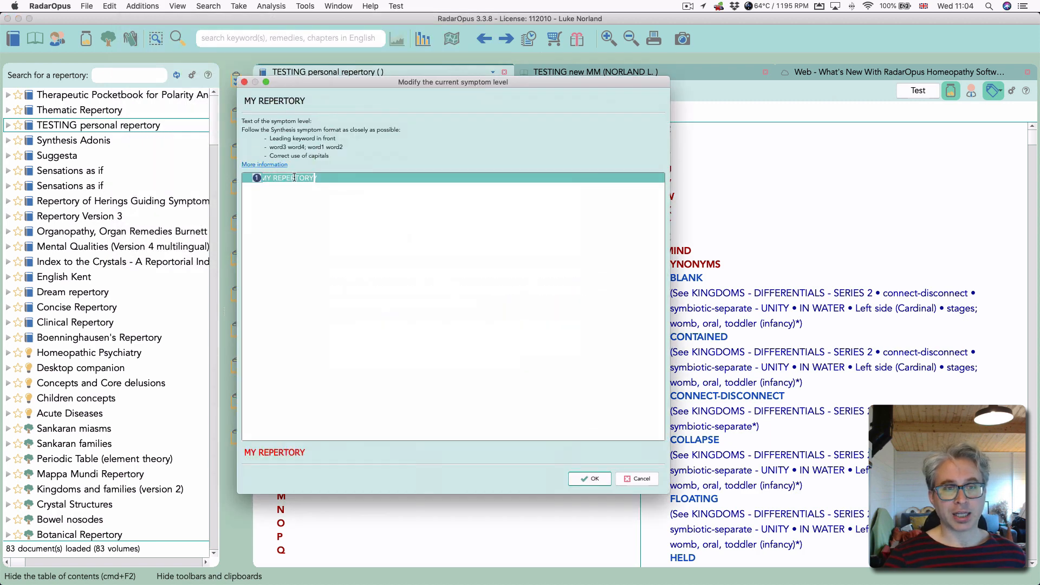
click(638, 480)
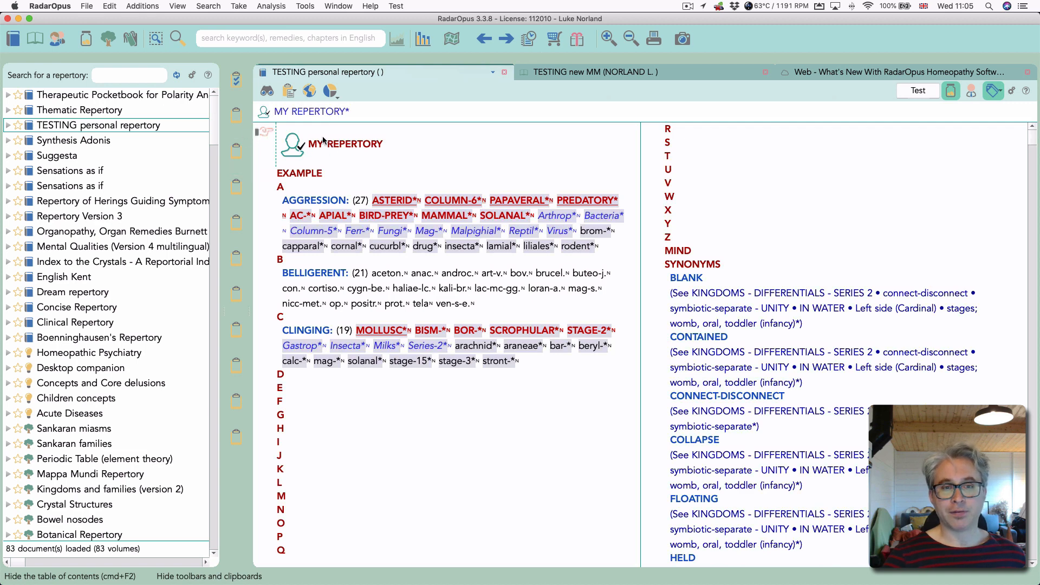
Add a symptom level named EXAMPLE 1 directly below MY REPERTORY, at the same level rather than as a subrubric
click(140, 6)
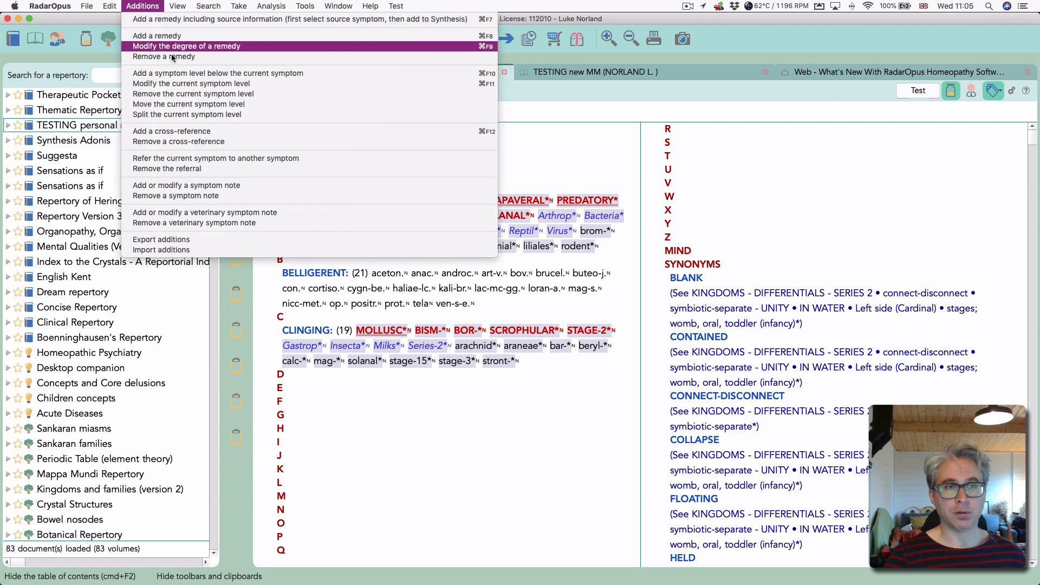
click(179, 75)
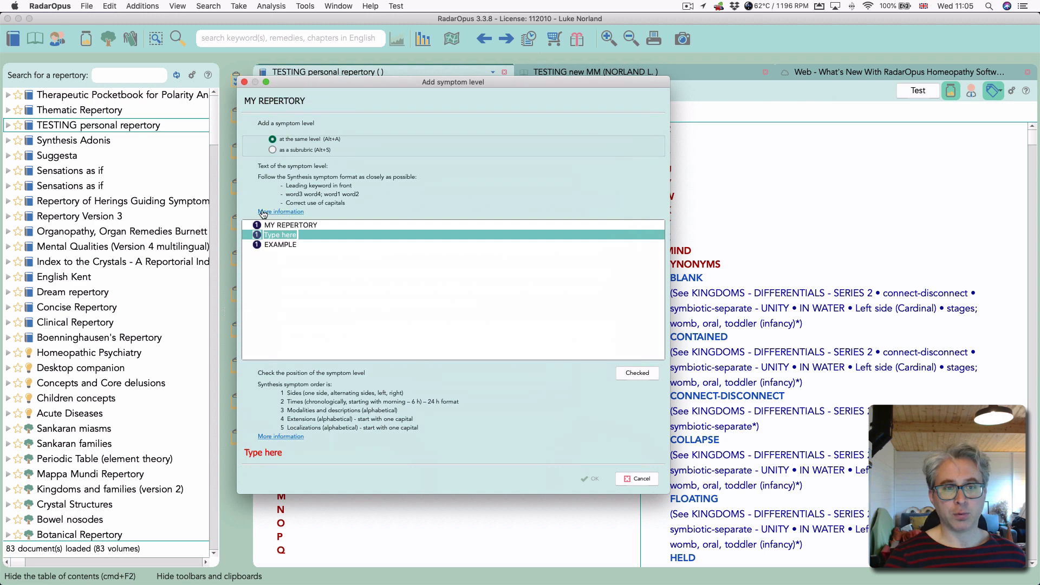
click(287, 150)
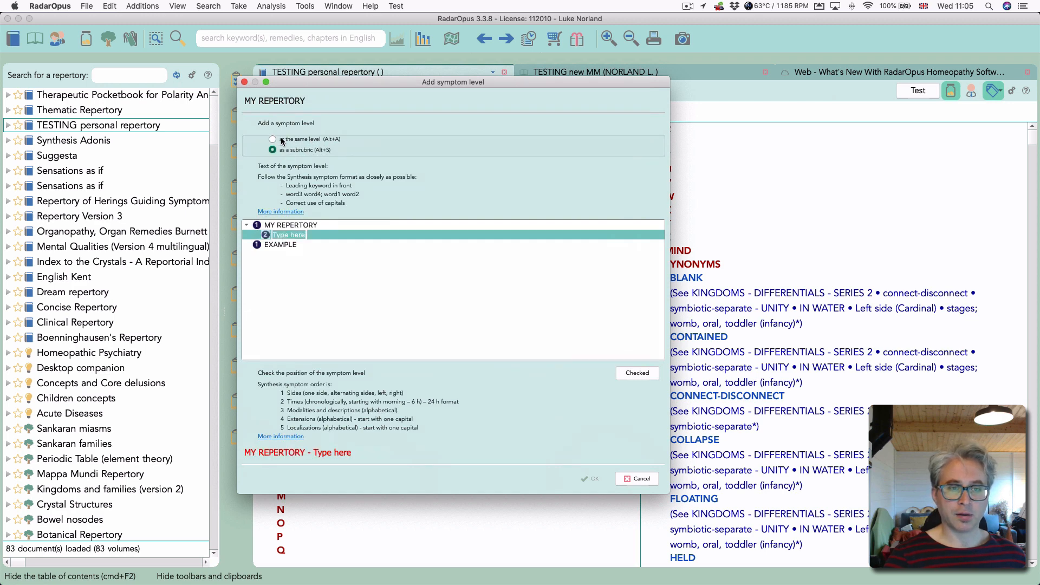
click(281, 139)
click(286, 148)
click(289, 140)
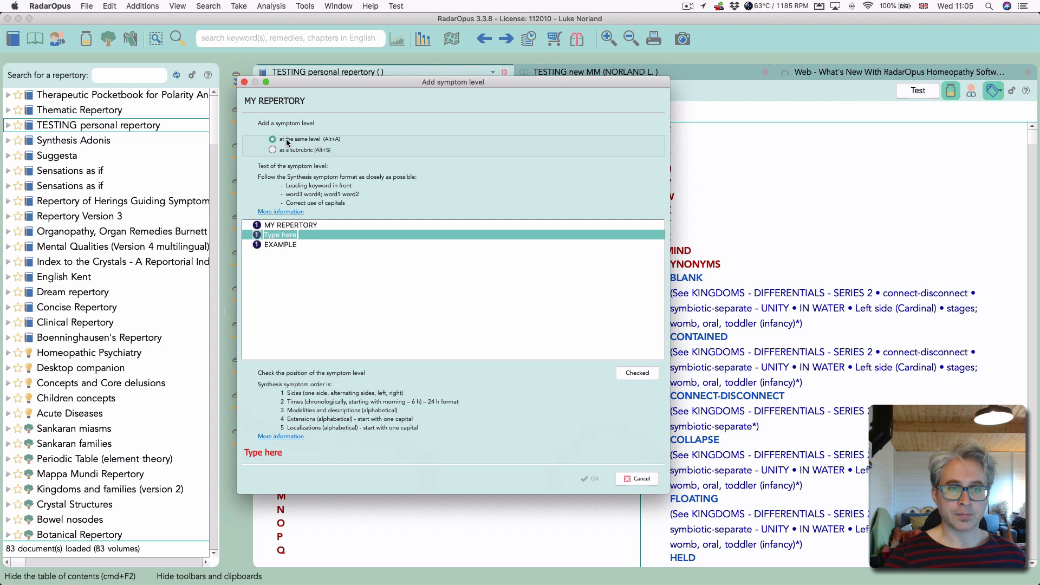
click(290, 150)
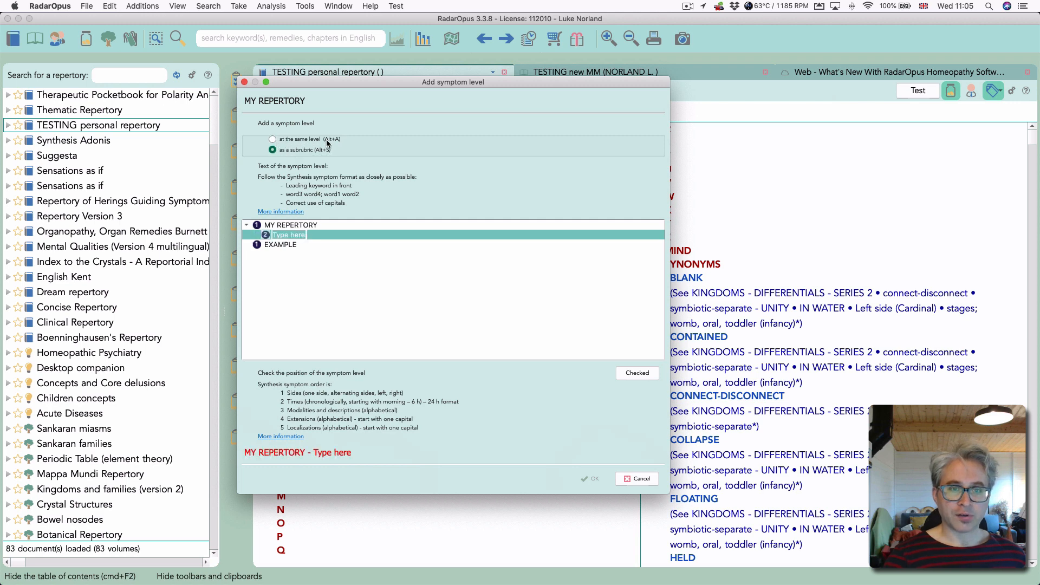
click(297, 140)
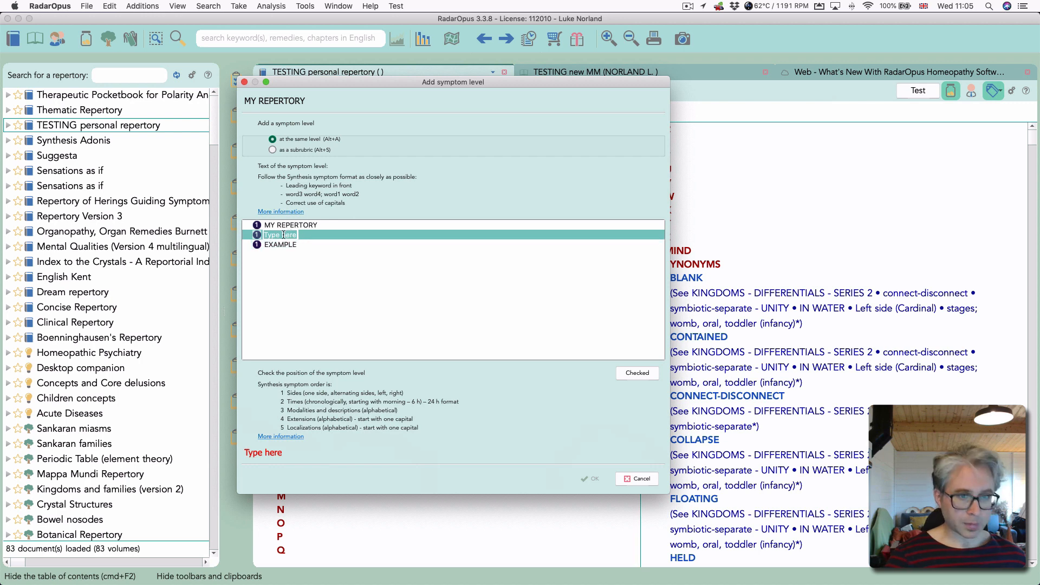
text(EXAMPLE 1)
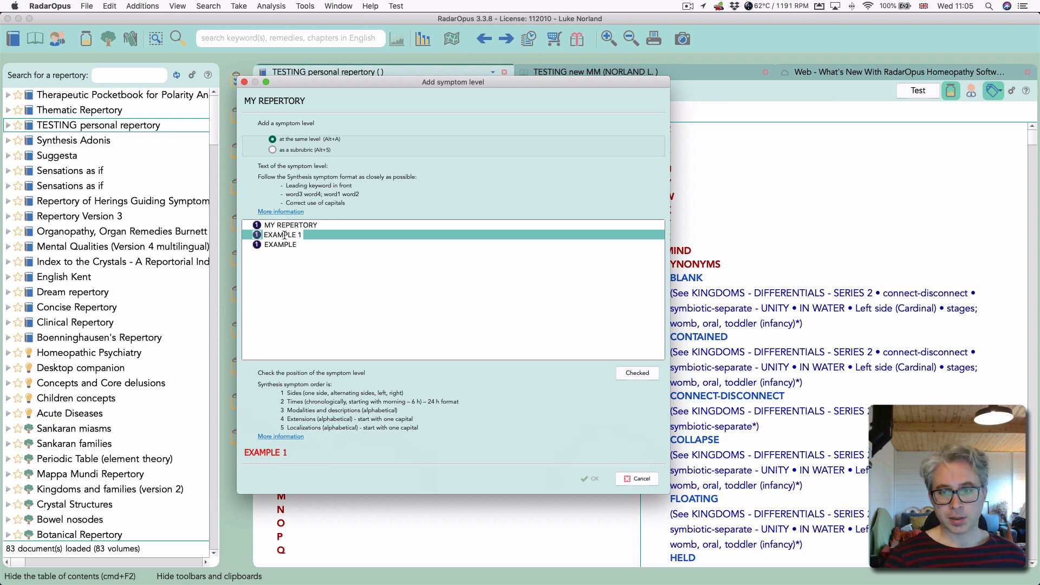
click(637, 372)
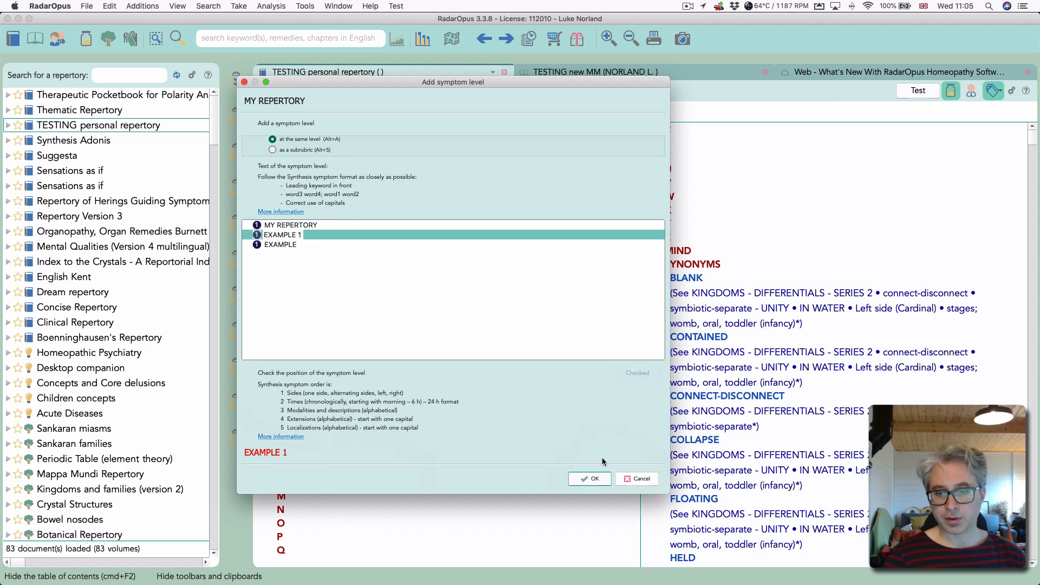
click(603, 478)
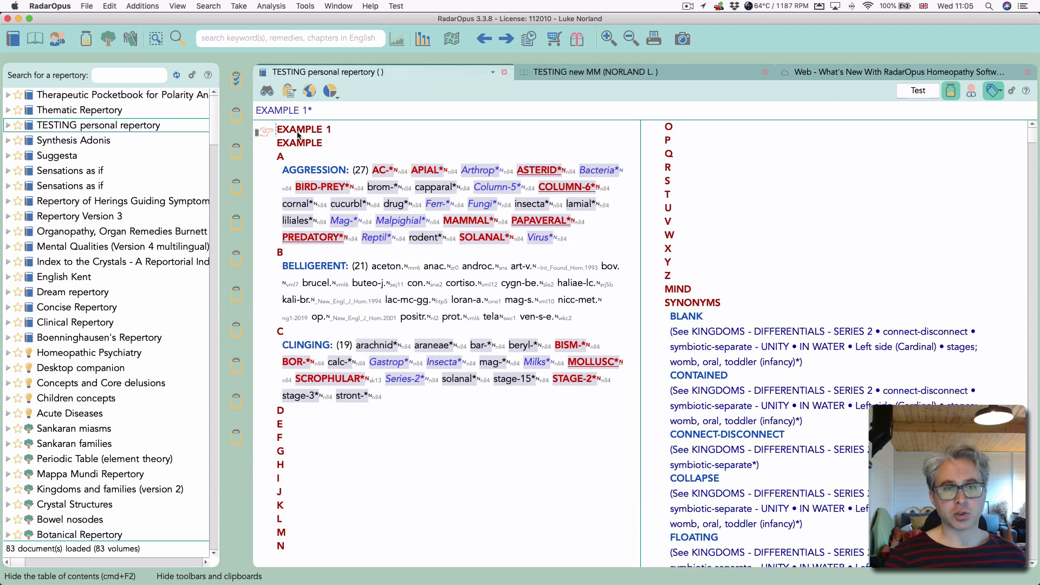
Remove the EXAMPLE 1 symptom level from the personal repertory
scroll(302, 132, up, 2)
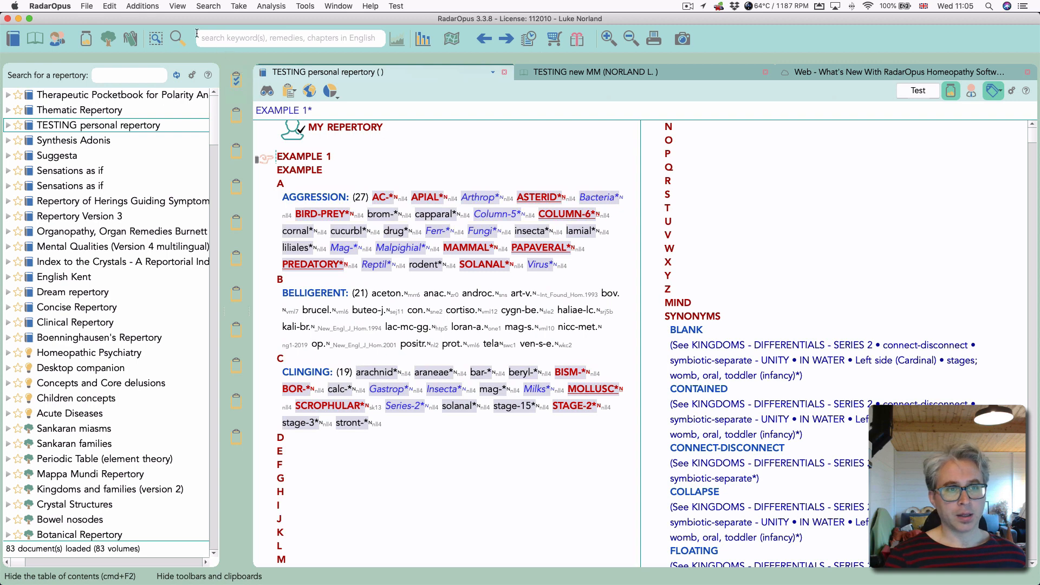
click(145, 5)
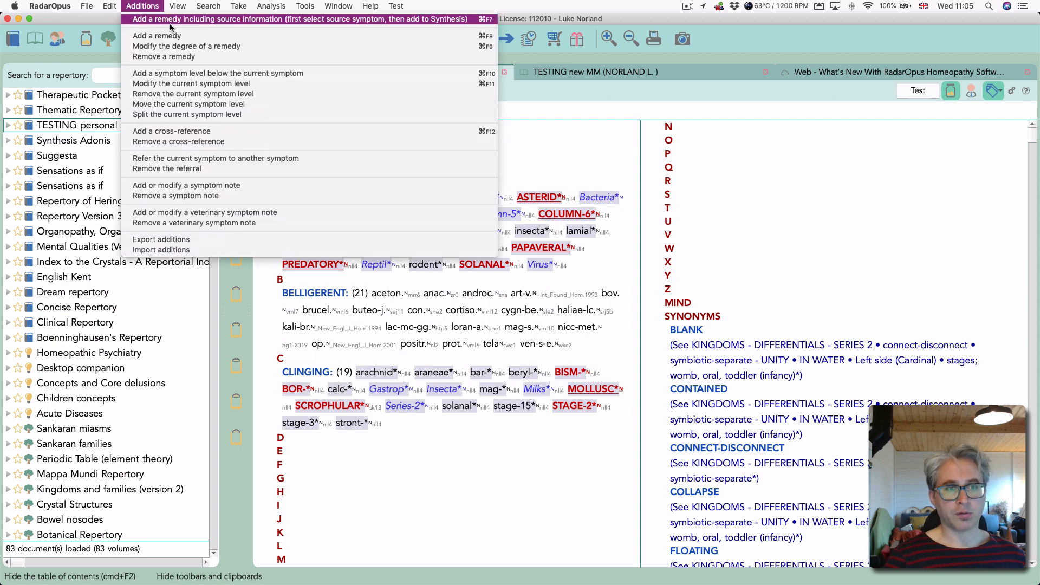
click(183, 95)
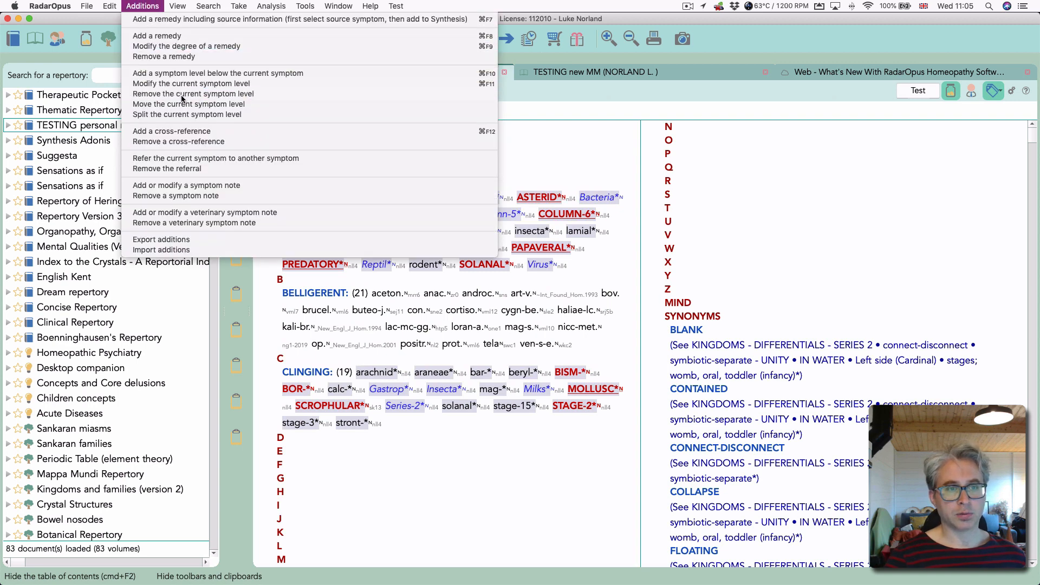
click(714, 307)
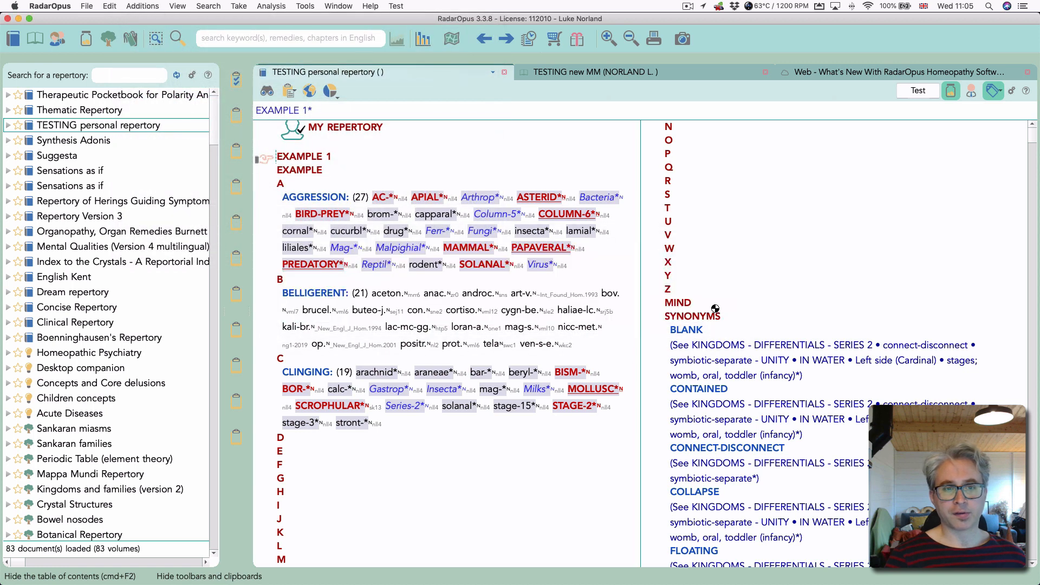
click(131, 6)
click(131, 5)
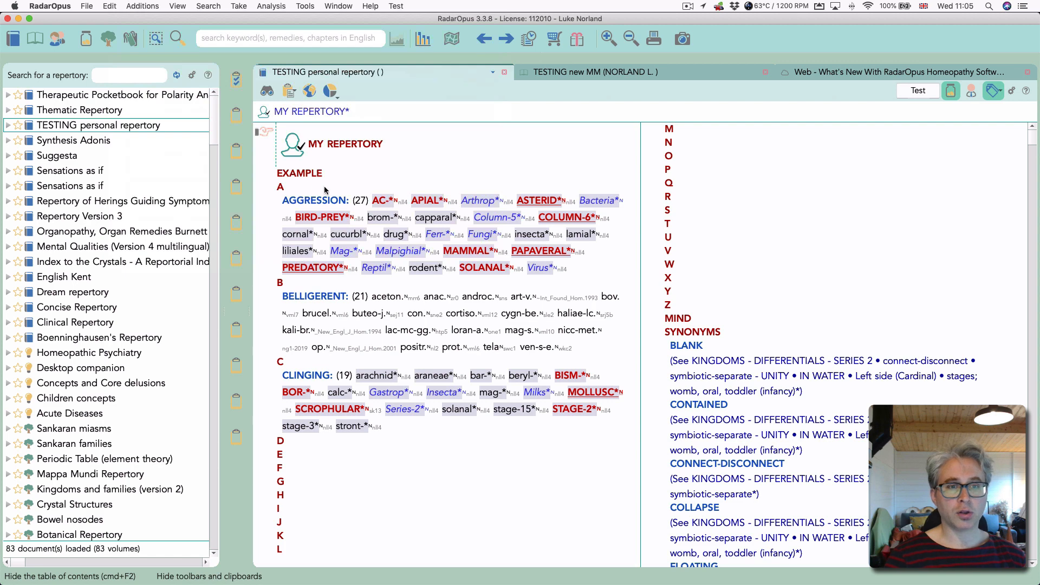
Review the available addition commands, including those offered directly on the EXAMPLE chapter
click(127, 5)
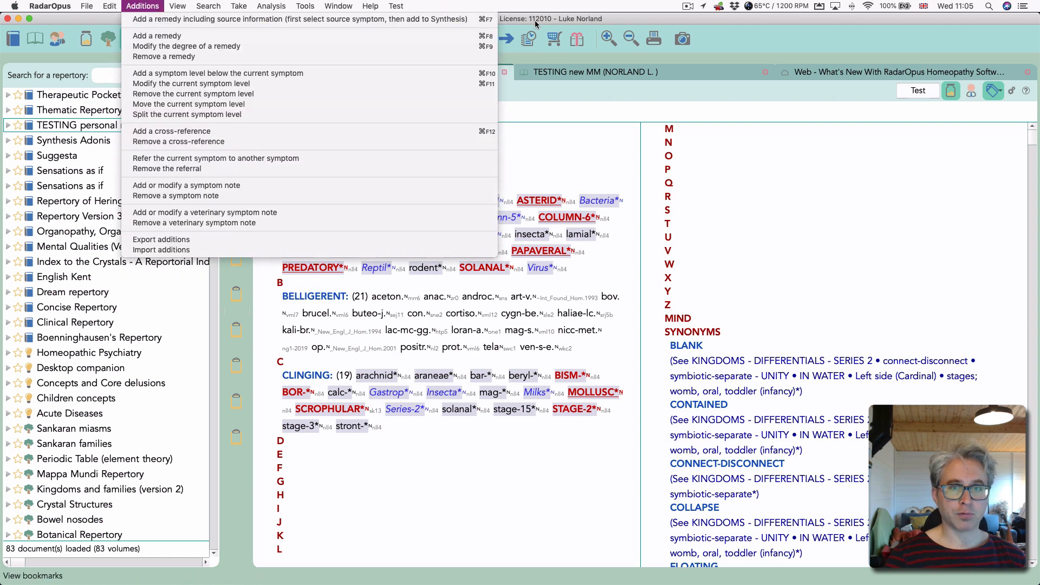
click(509, 139)
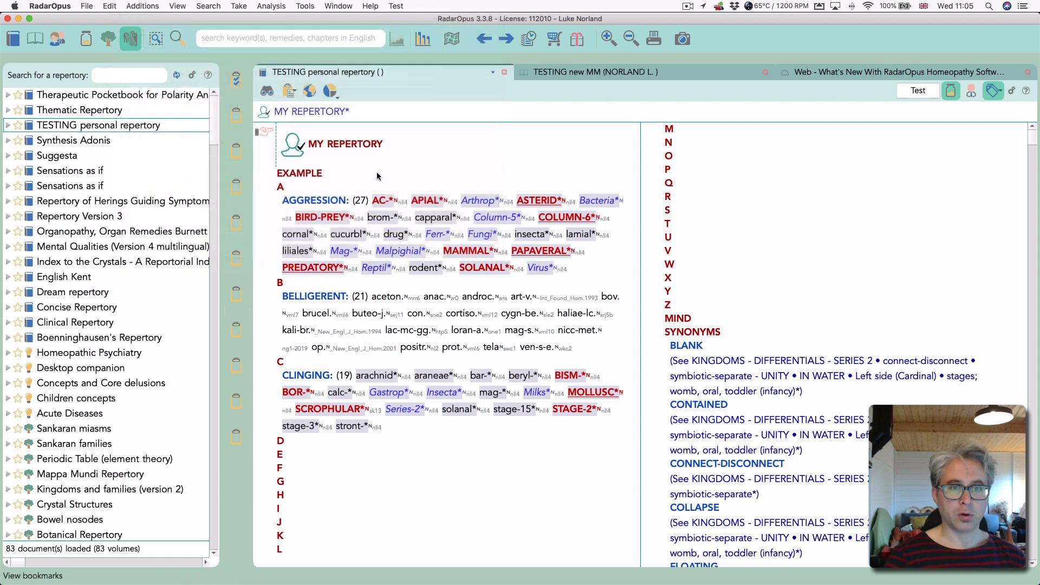
right_click(293, 177)
mouse_move(350, 297)
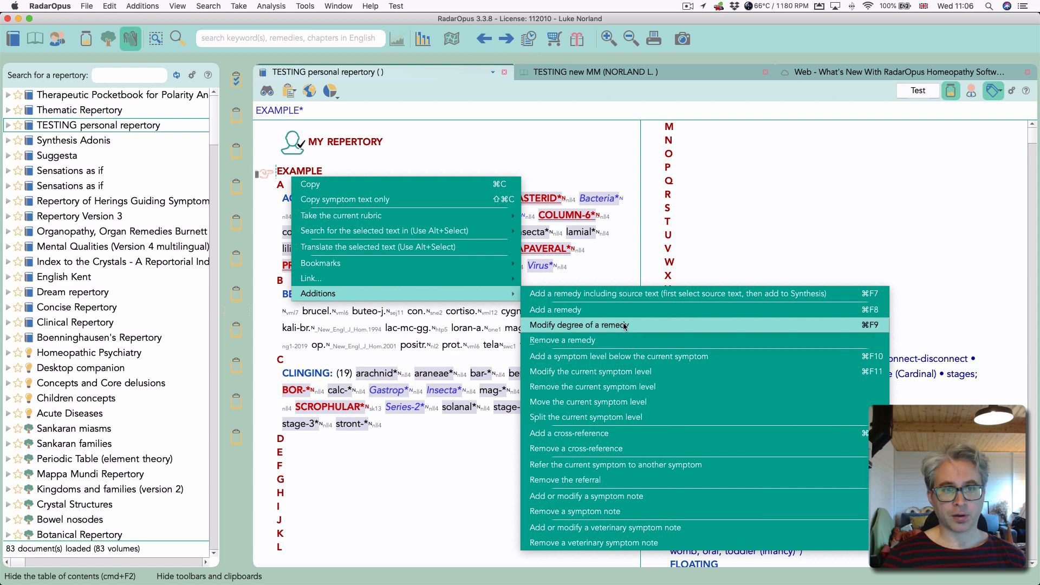
Open the degree settings of the liliales remedy in the AGGRESSION rubric, view the options, and leave without changing them
click(297, 200)
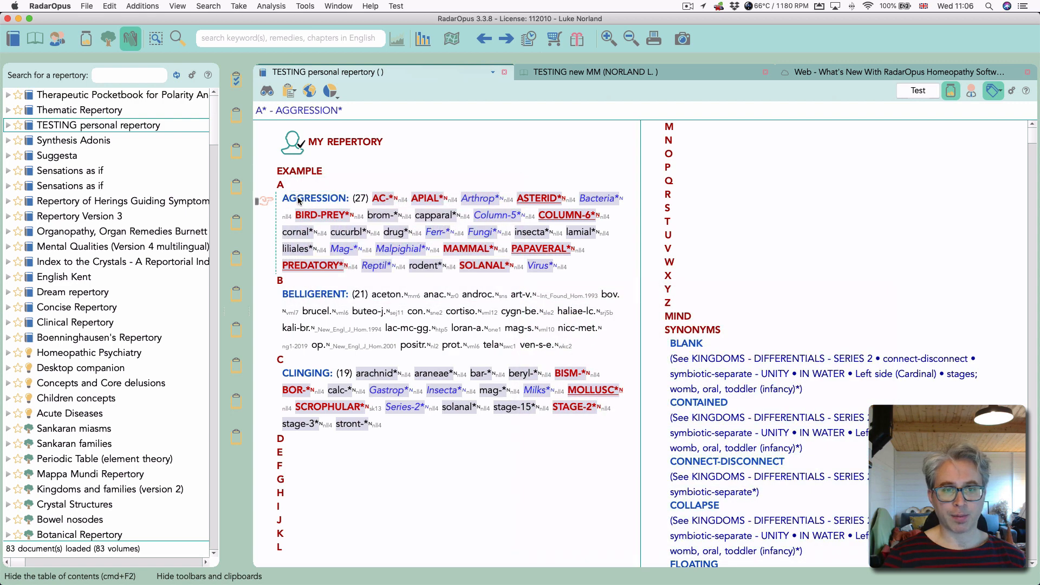
click(144, 6)
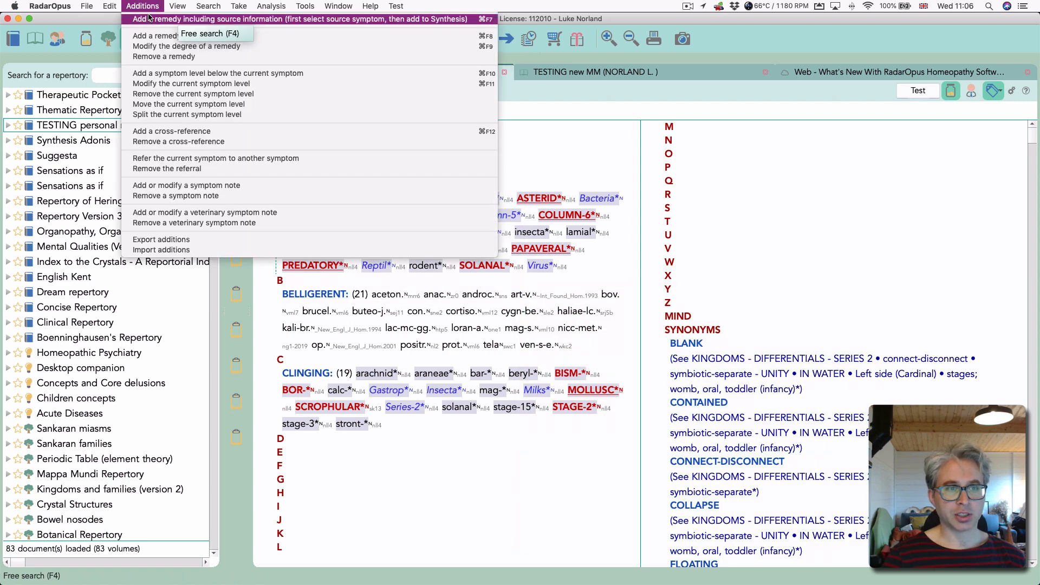
click(152, 50)
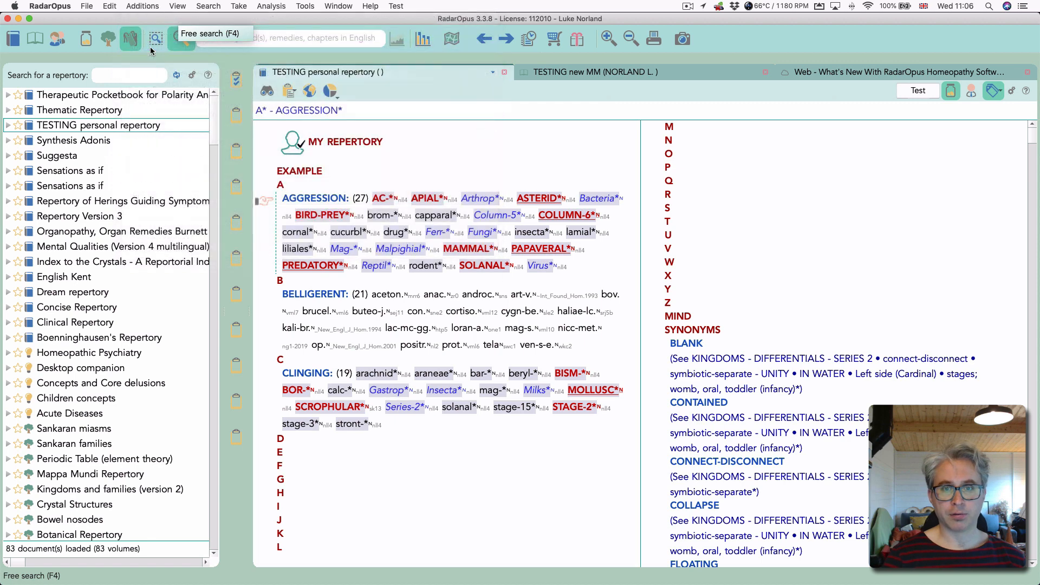
scroll(464, 294, down, 3)
scroll(463, 294, down, 5)
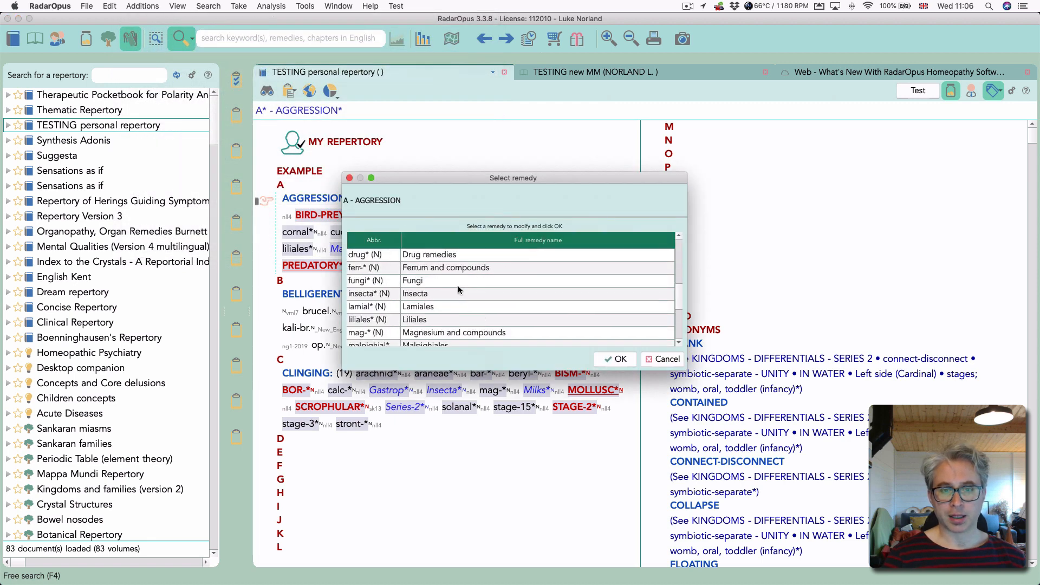
double_click(440, 292)
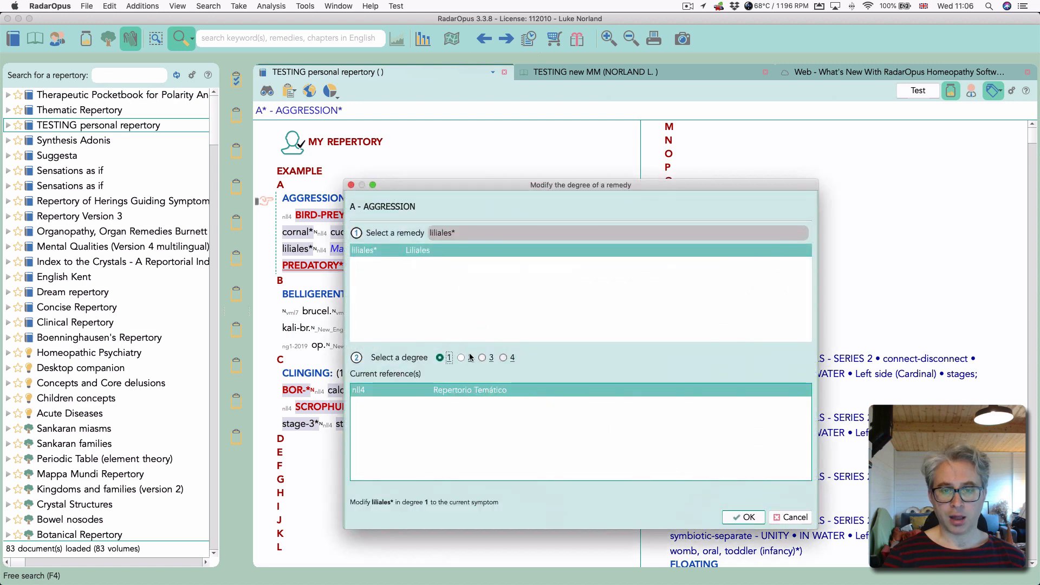
click(795, 518)
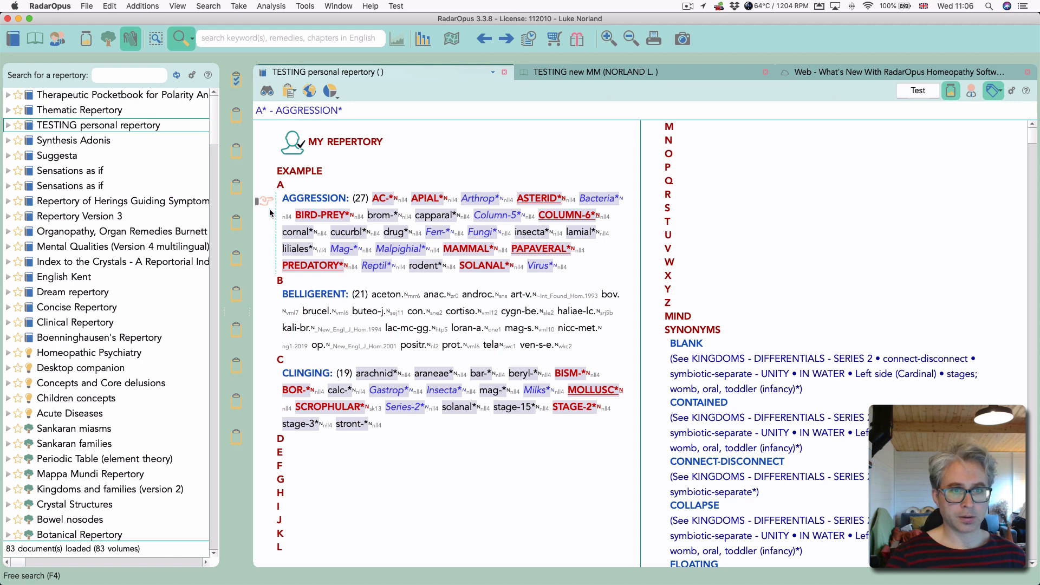
Open the form for adding a remedy to AGGRESSION, examine its remedy, degree, addition type and reference options, and close it
click(144, 5)
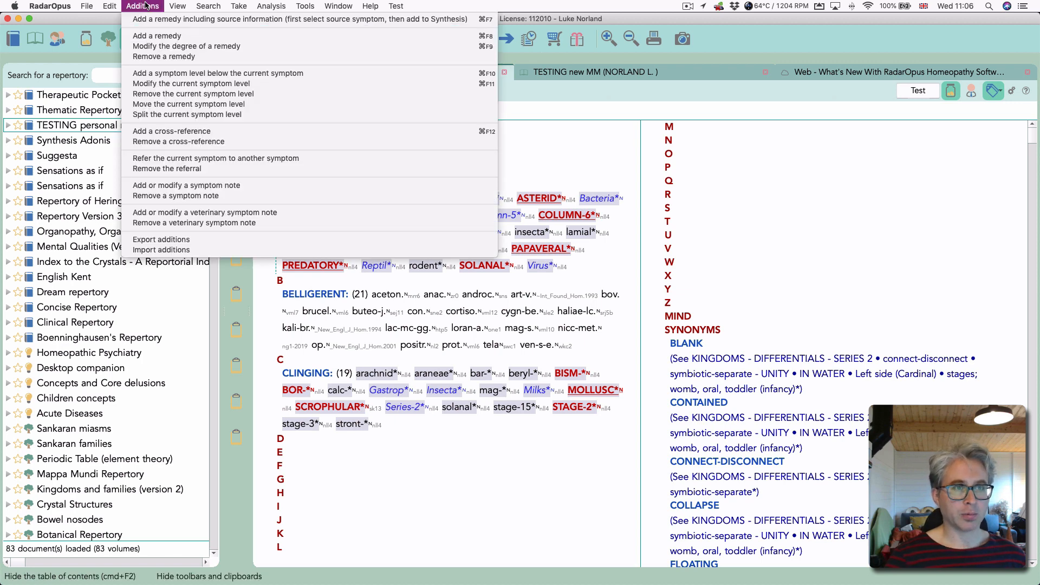
click(163, 36)
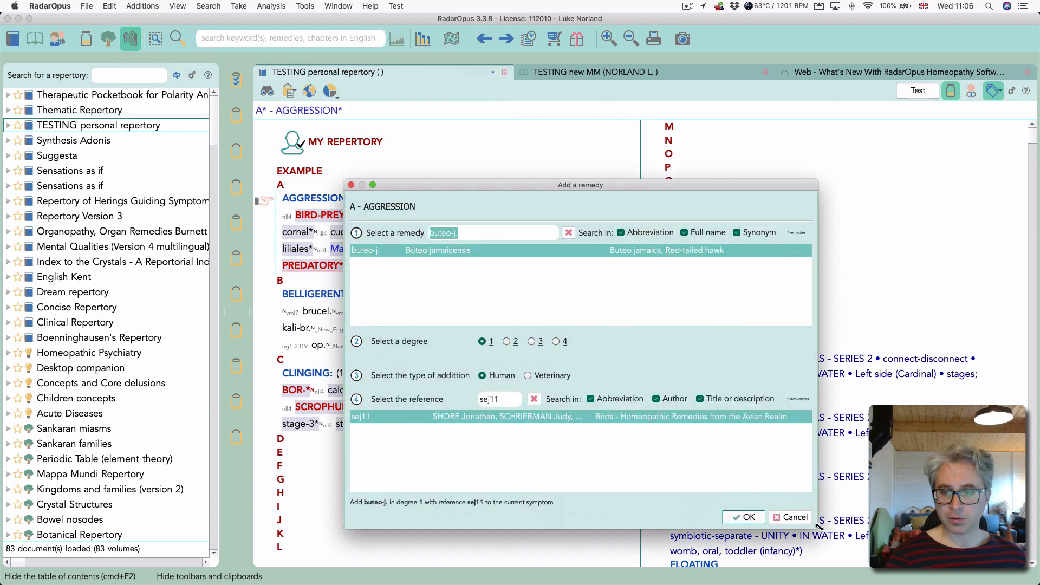
drag(819, 527, 824, 475)
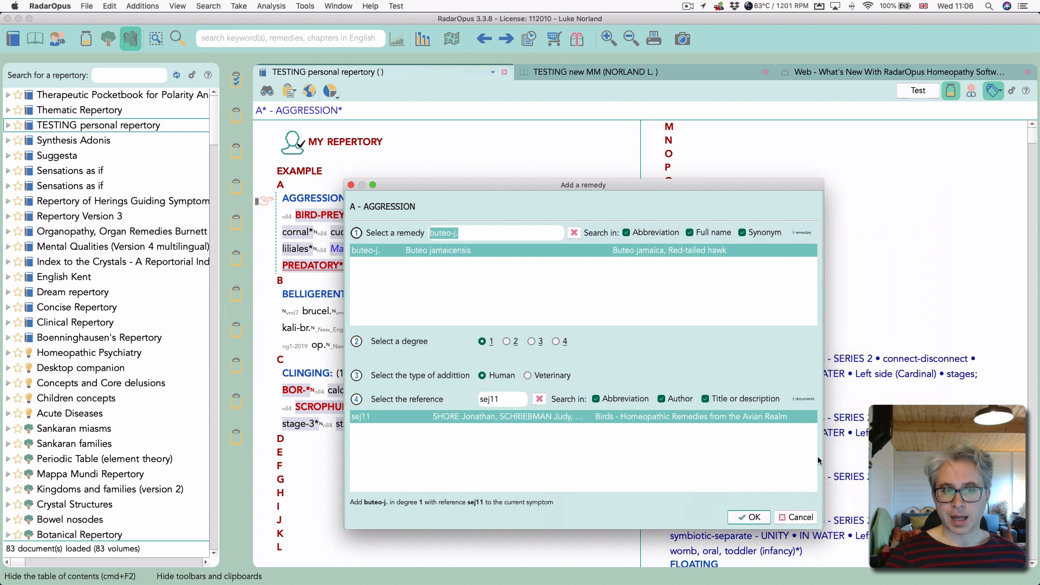
click(351, 185)
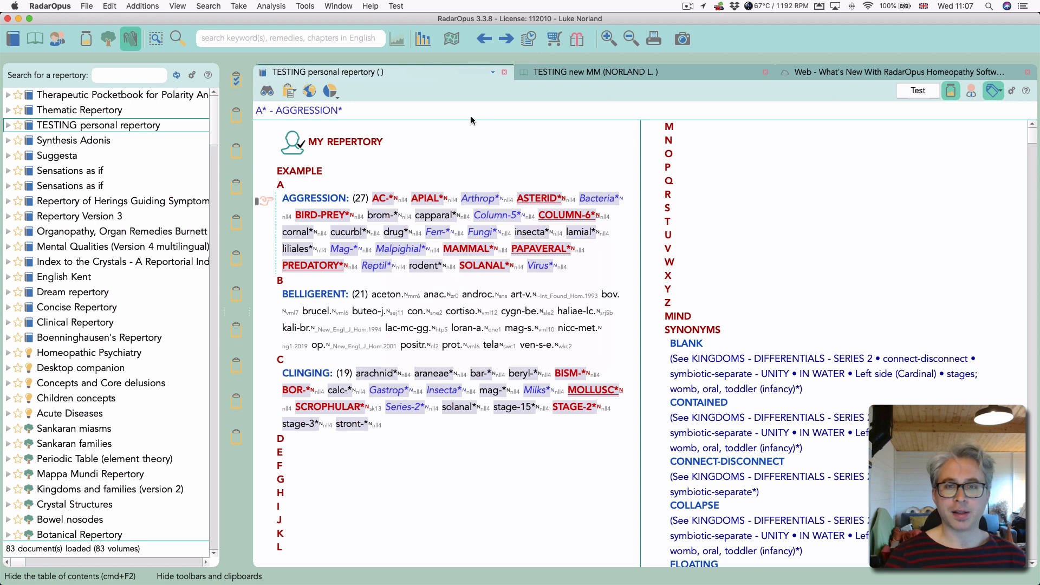
Switch to the Synthesis Adonis repertory and go to the AGGRESSION rubric in the MIND chapter
click(493, 73)
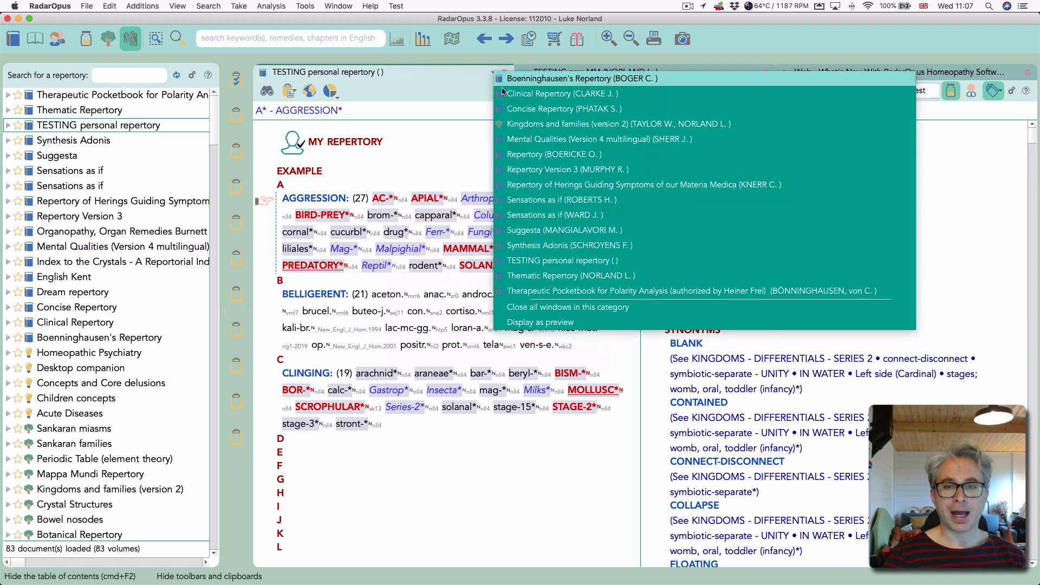
click(549, 248)
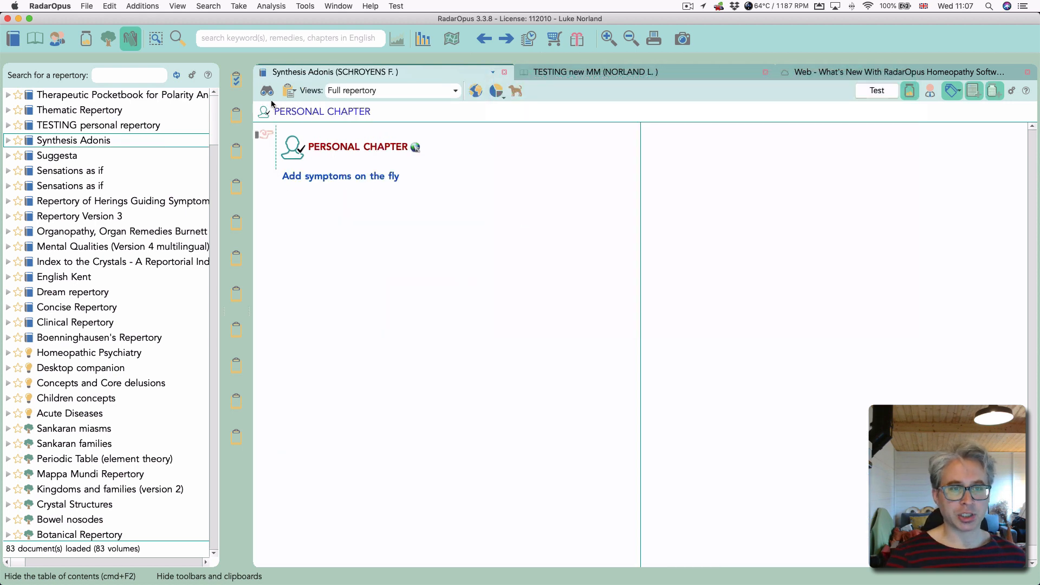
click(285, 115)
text(m)
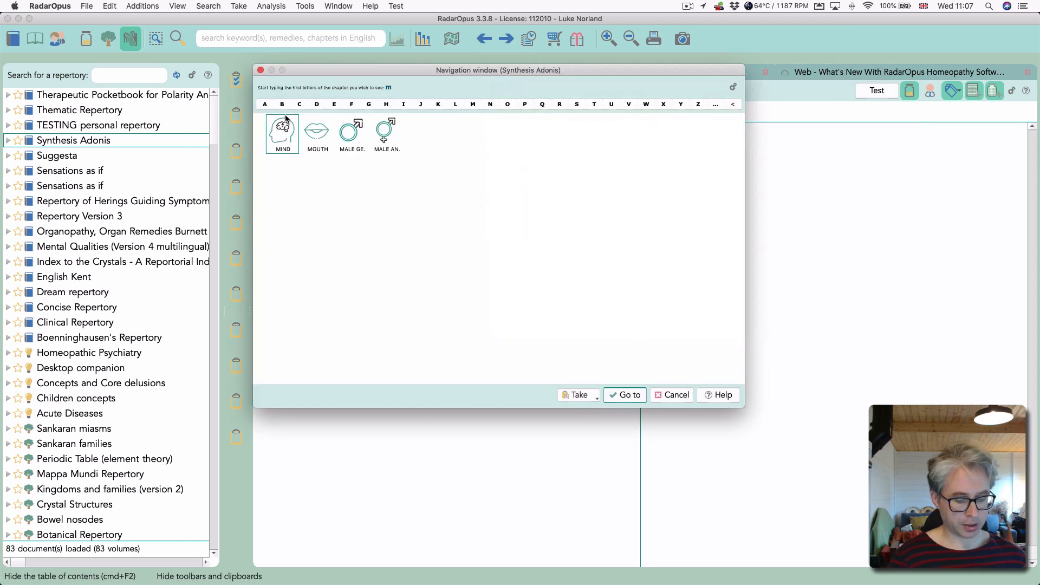
key(space)
text(aggres)
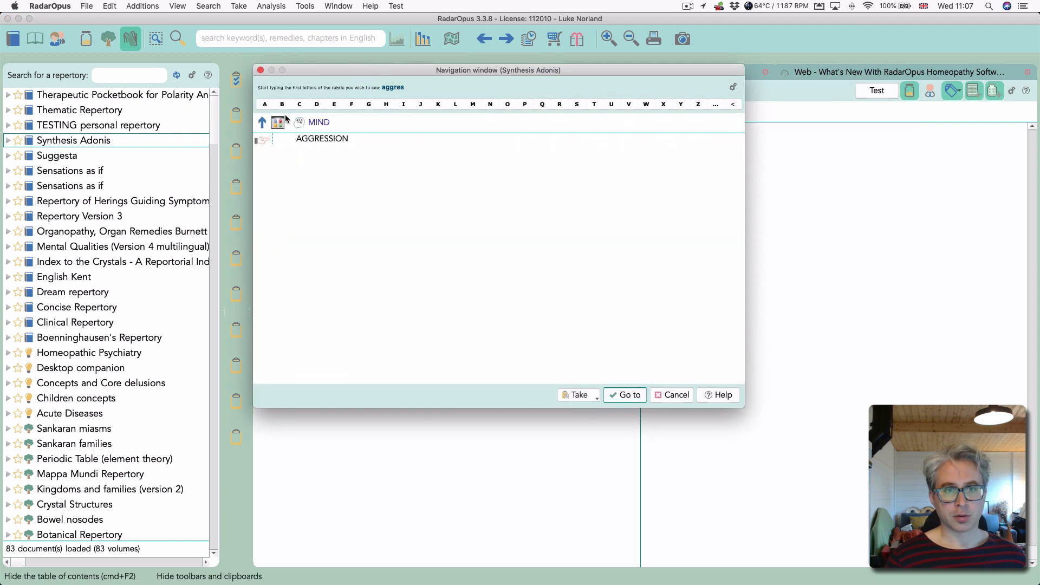
key(Return)
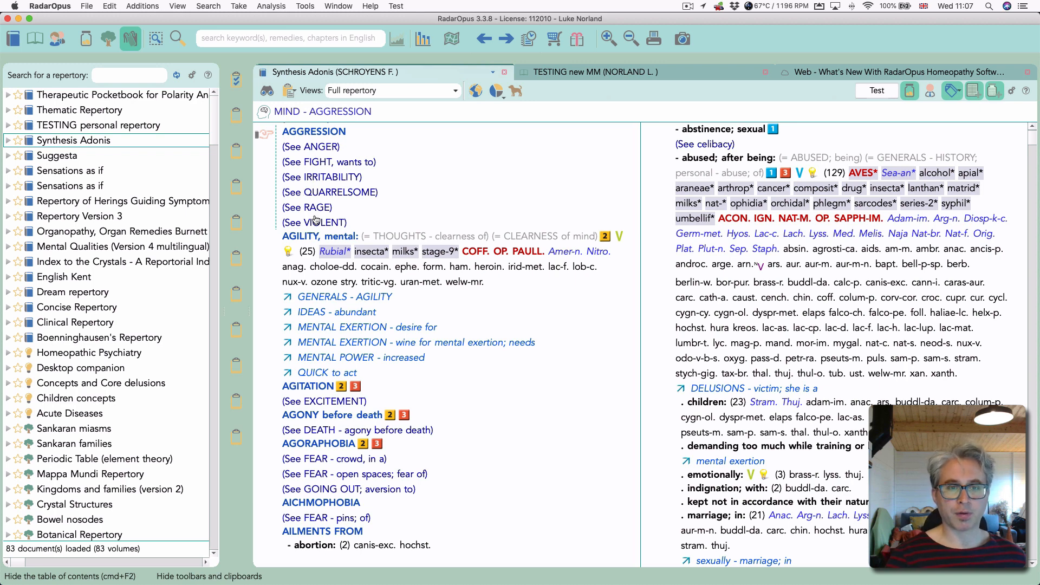
Return to the TESTING personal repertory and view the remedies listed under its AGGRESSION rubric
click(493, 75)
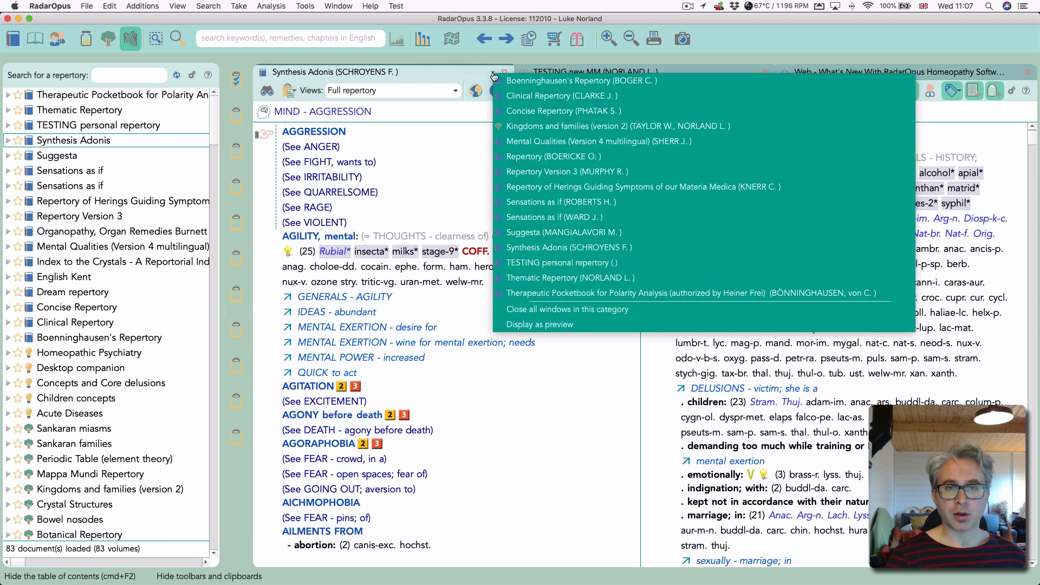
click(558, 263)
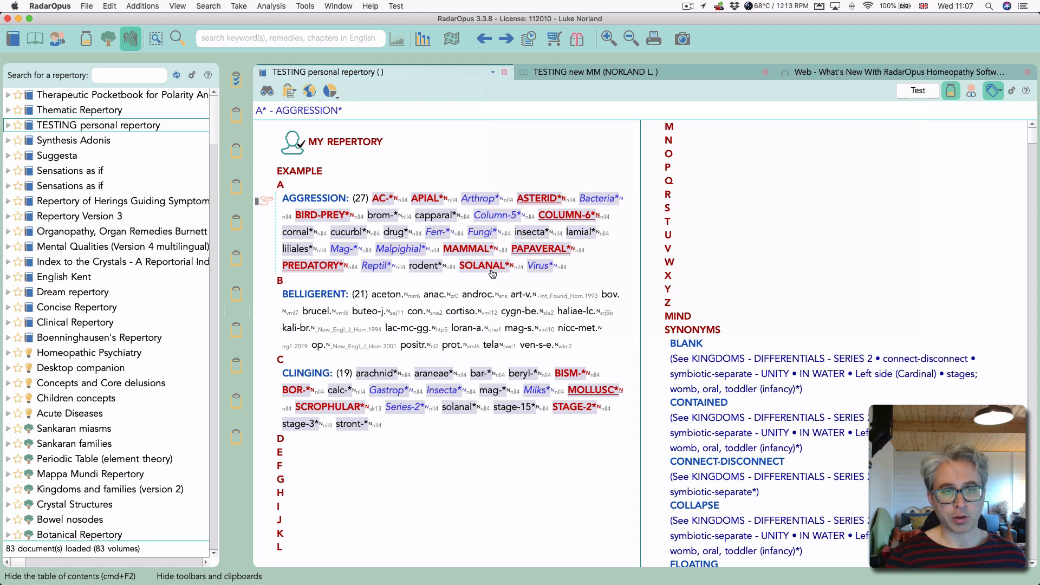
mouse_move(493, 274)
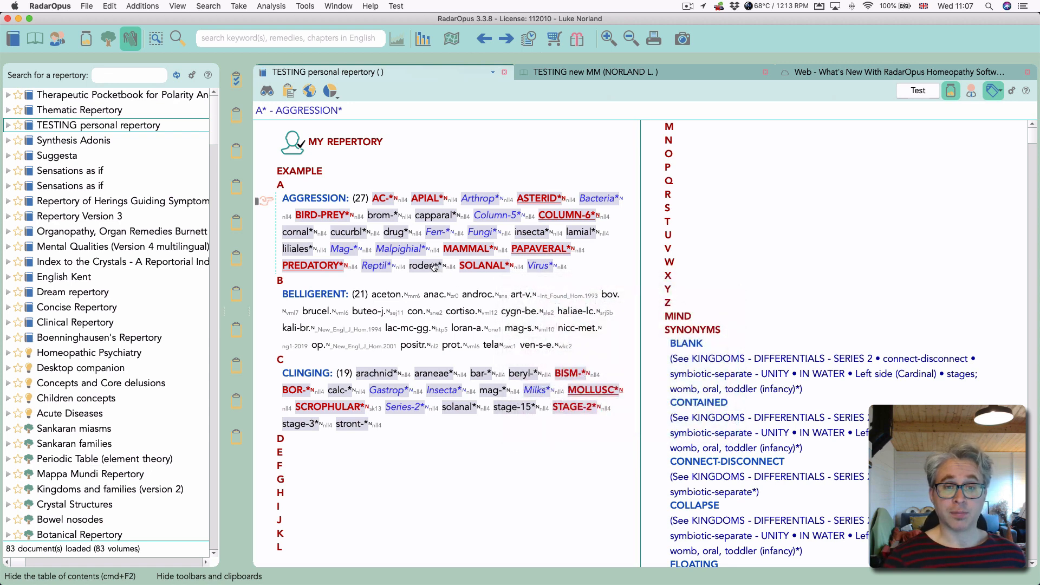
Examine the member remedies of the Reptilia and Predatory animals families listed in the AGGRESSION rubric
mouse_move(381, 269)
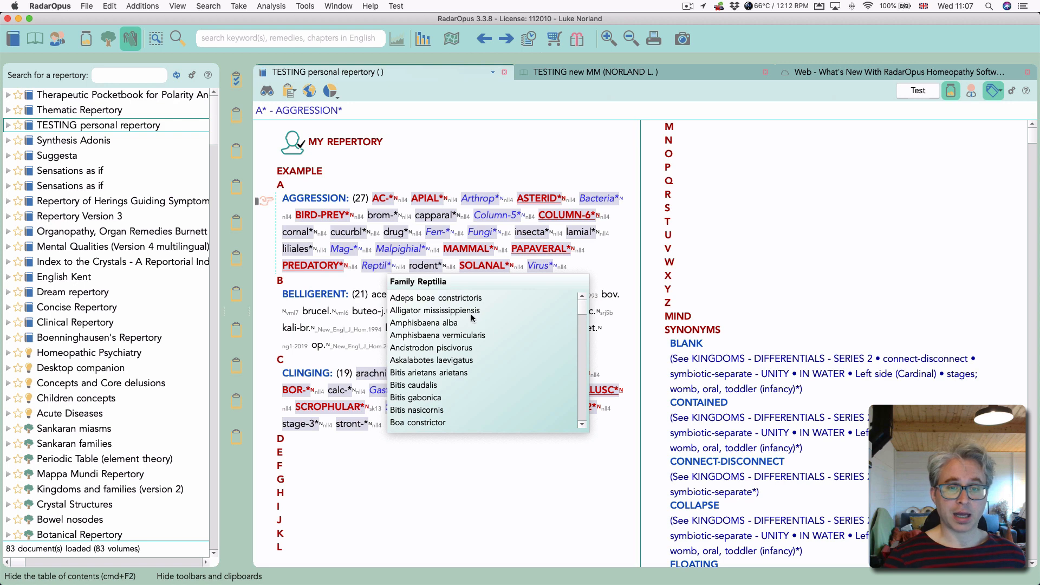
scroll(485, 365, down, 5)
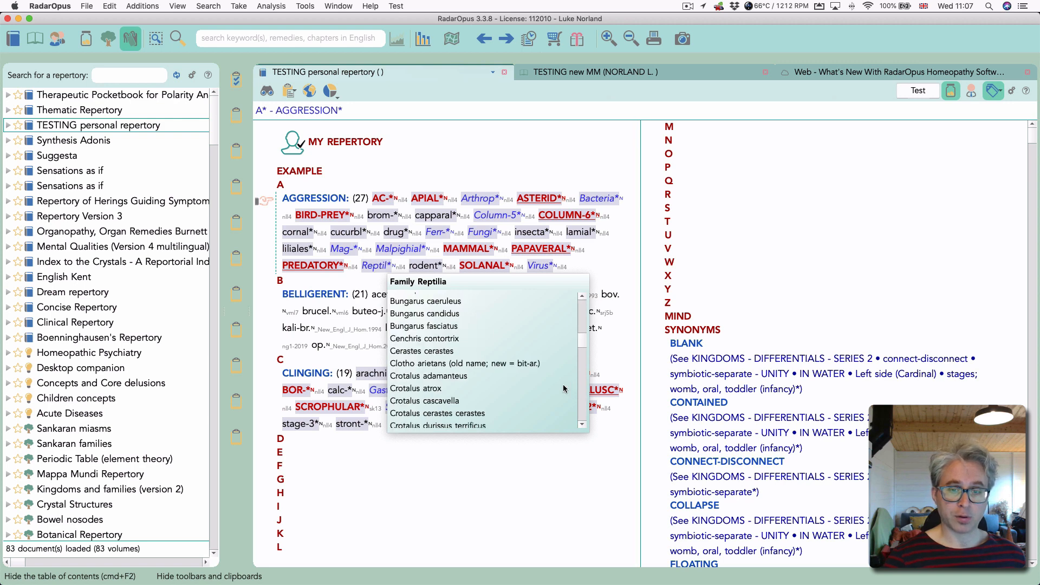
scroll(578, 418, down, 5)
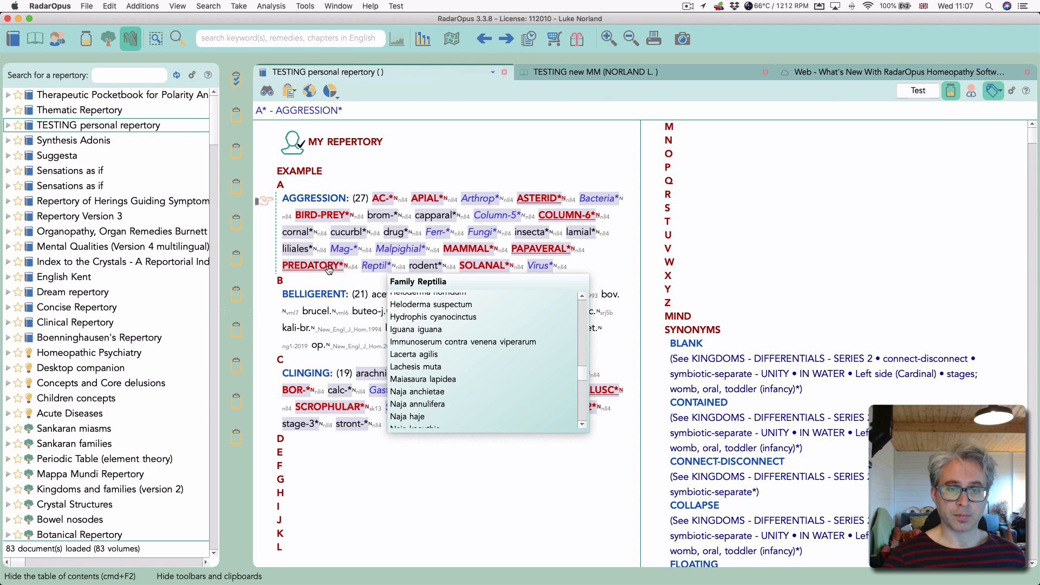
mouse_move(329, 270)
scroll(531, 404, down, 3)
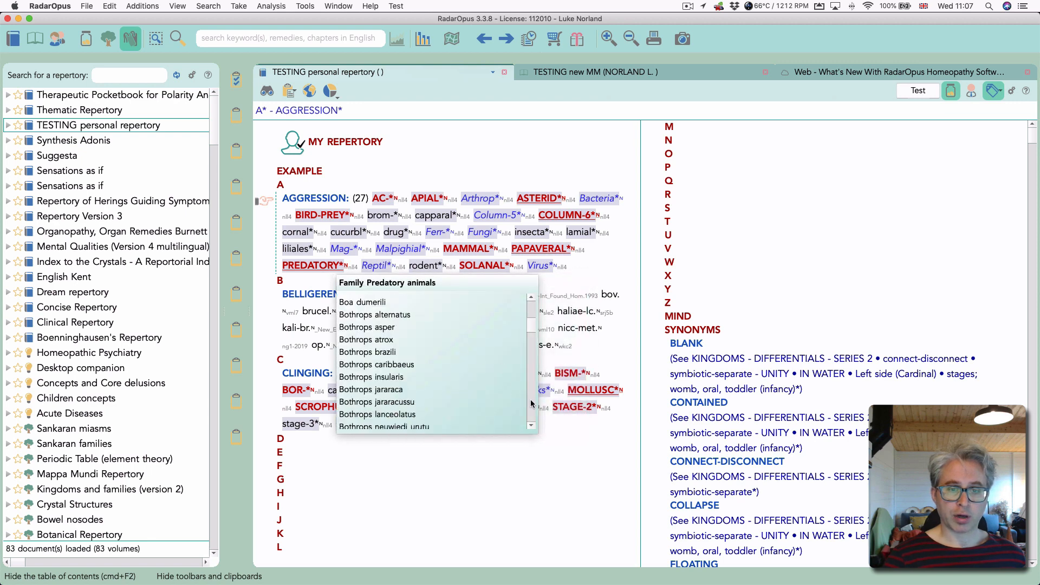
scroll(531, 404, down, 10)
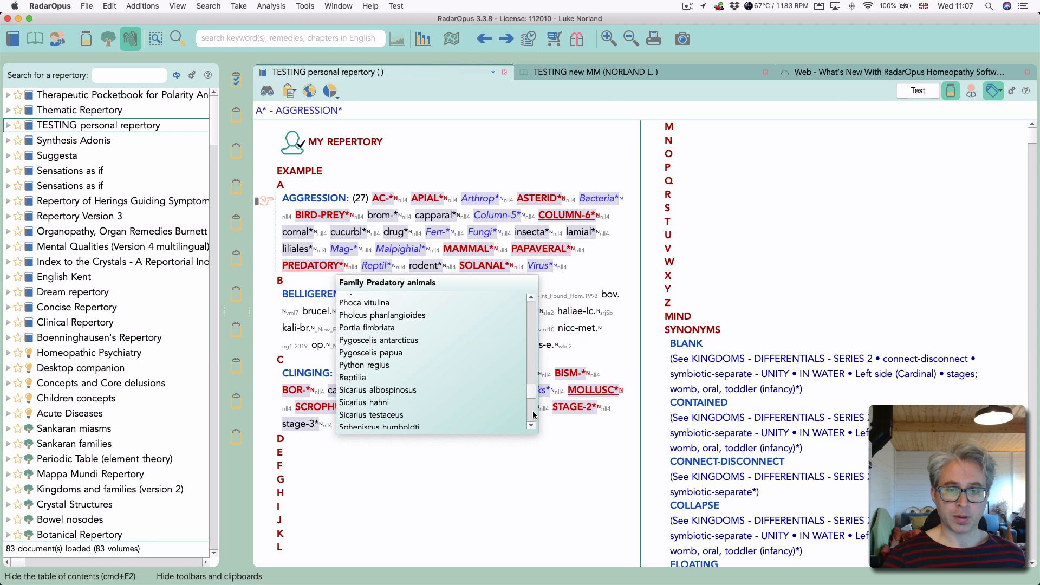
scroll(534, 415, up, 8)
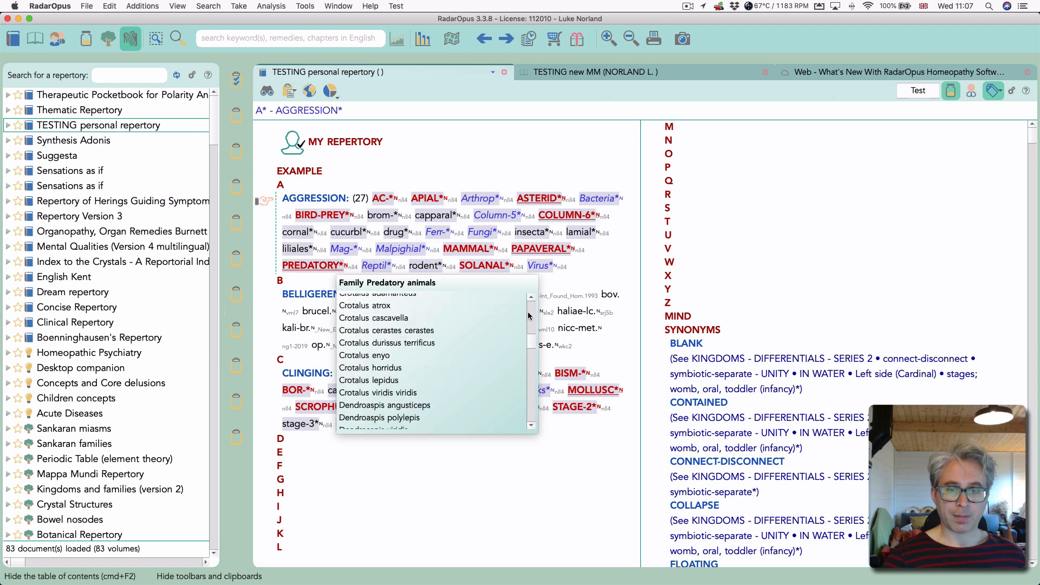
scroll(529, 316, up, 5)
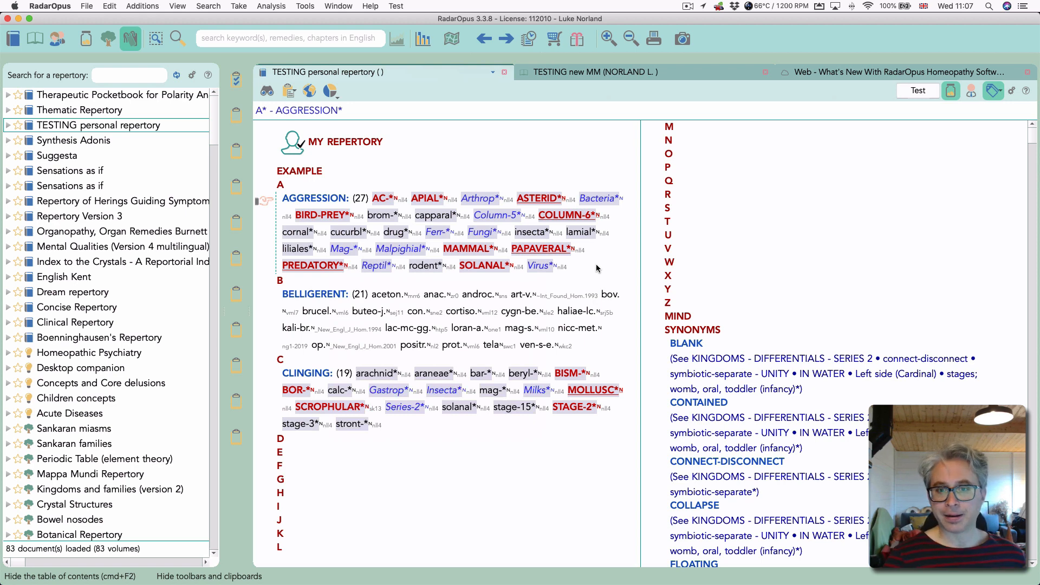
Select the BELLIGERENT rubric, search for "belligerent", and extend the search to all references
click(289, 296)
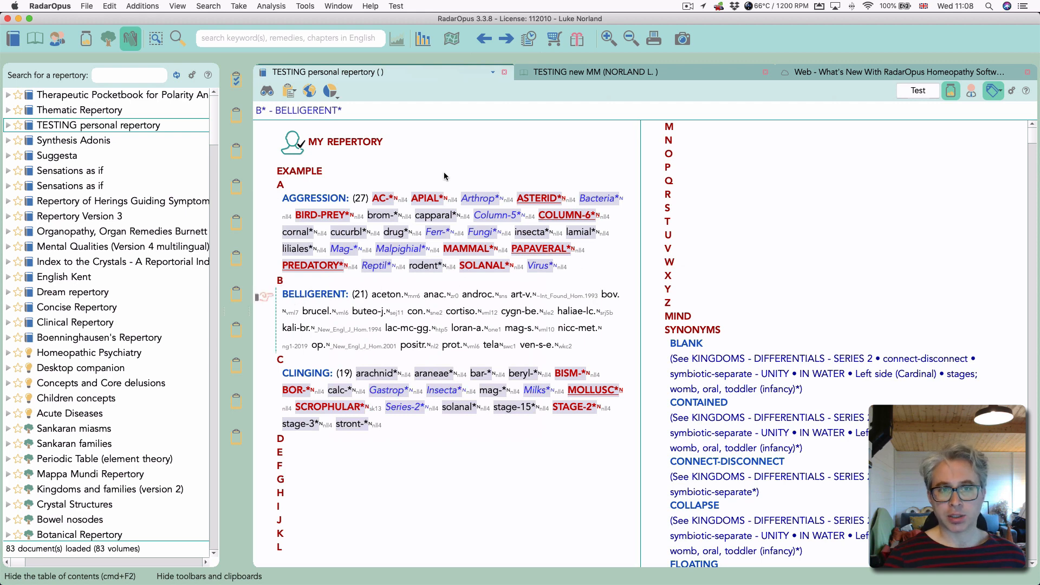
click(274, 33)
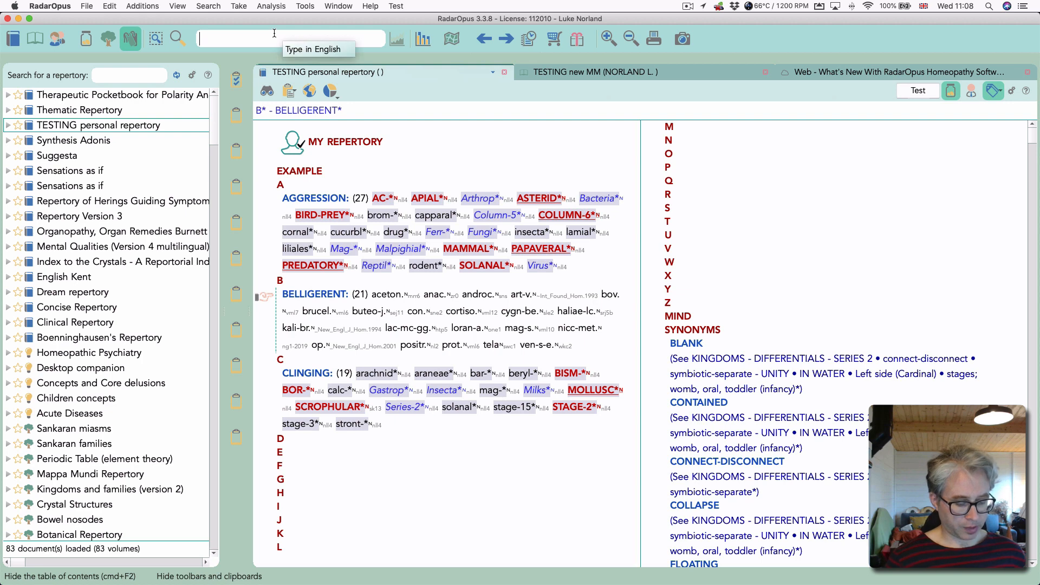
text(belli)
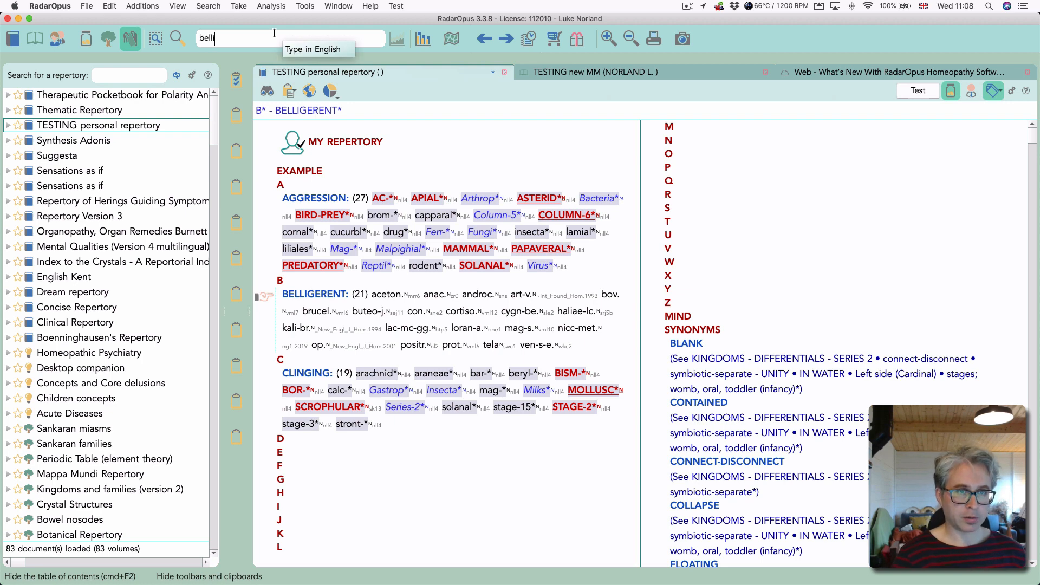
text(gerent)
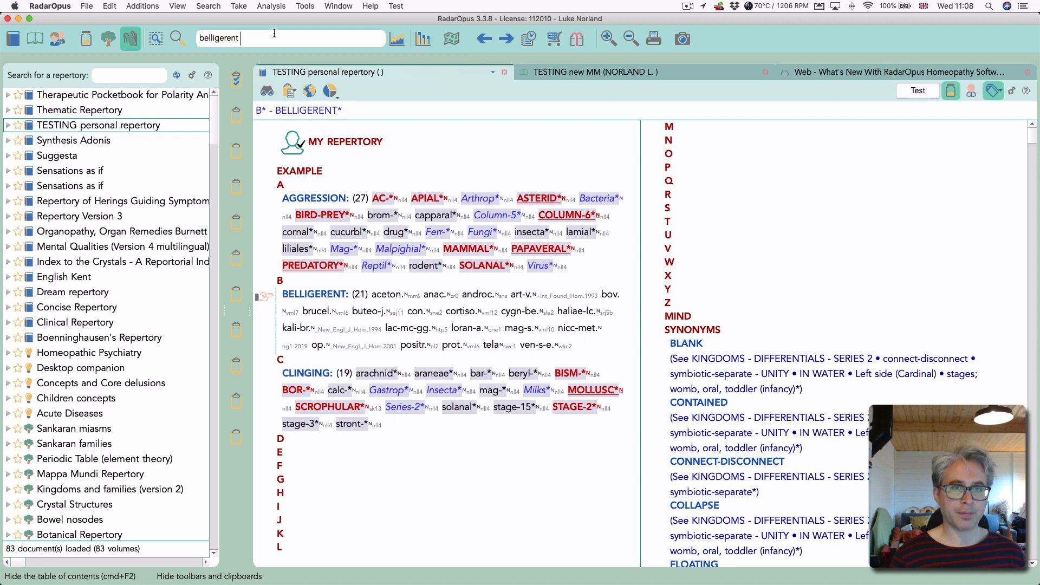
key(Return)
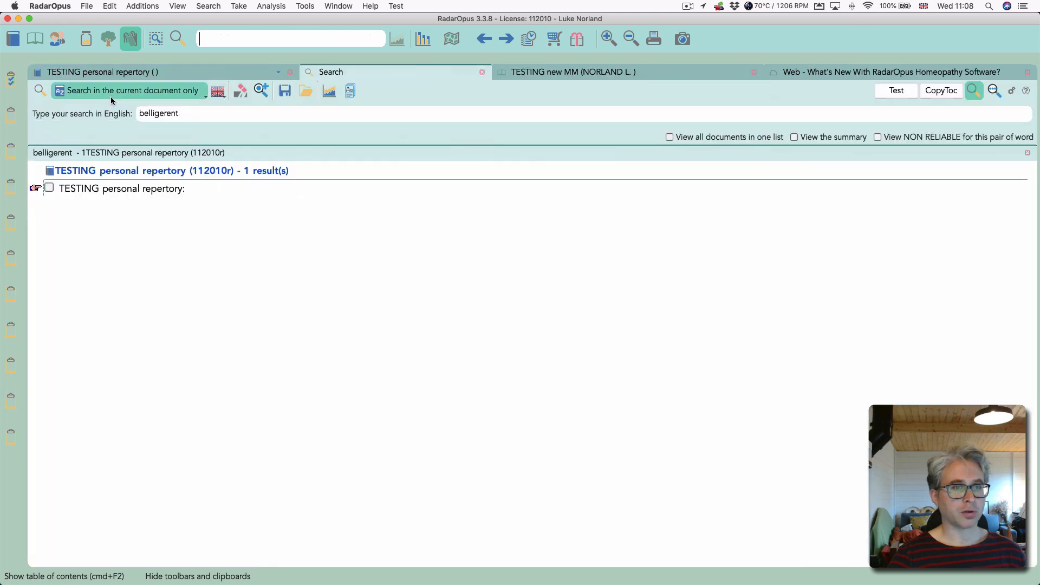
click(111, 95)
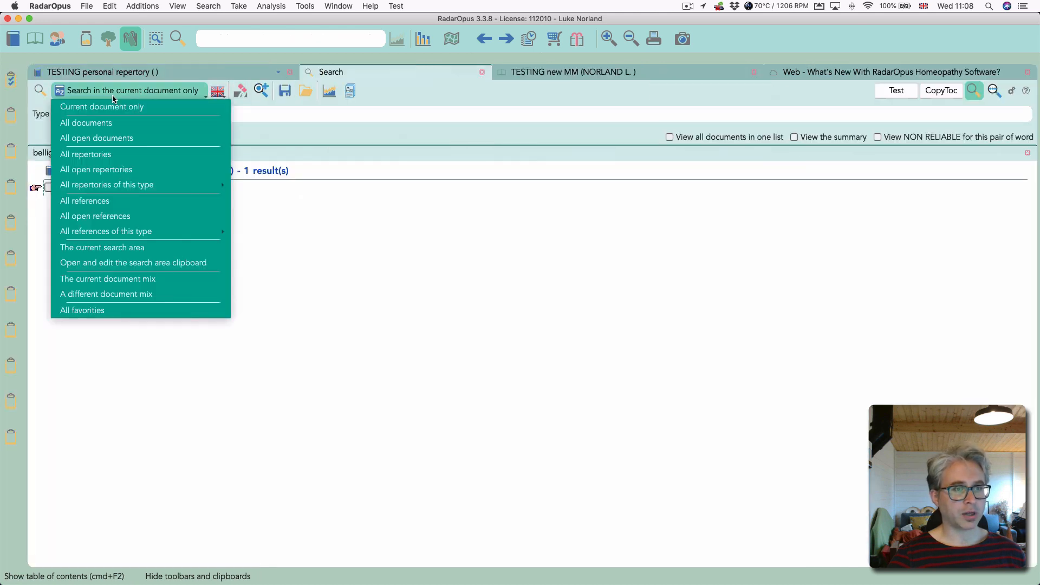
click(139, 201)
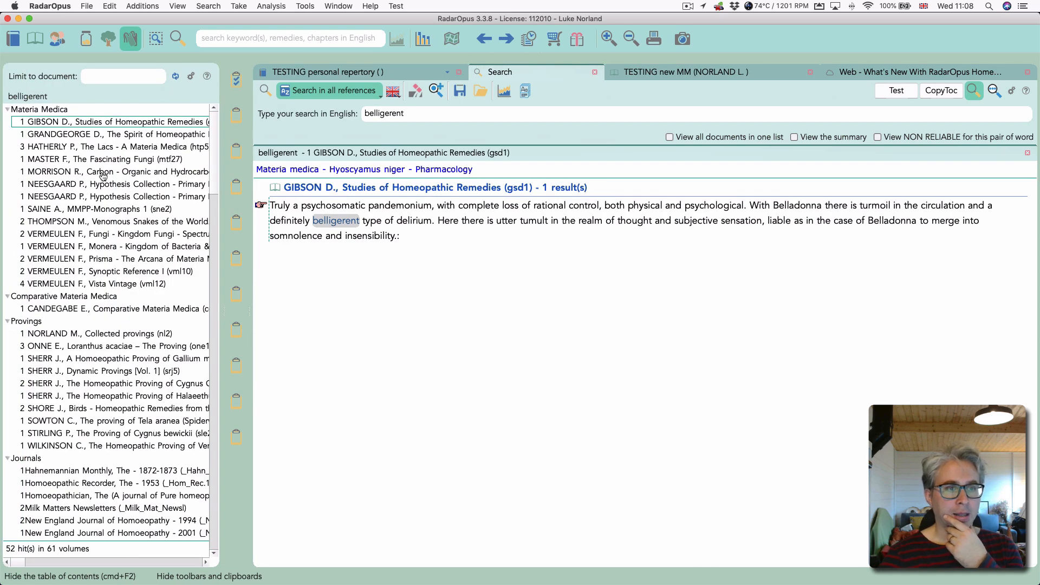
Show the results of all documents in one list with the summary, and widen the Document column
click(726, 138)
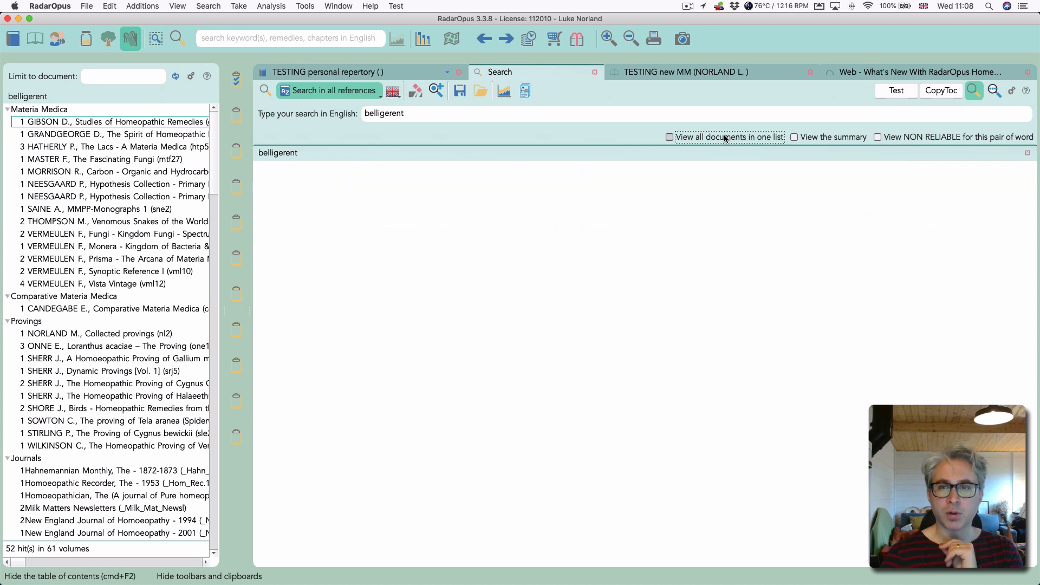
click(720, 139)
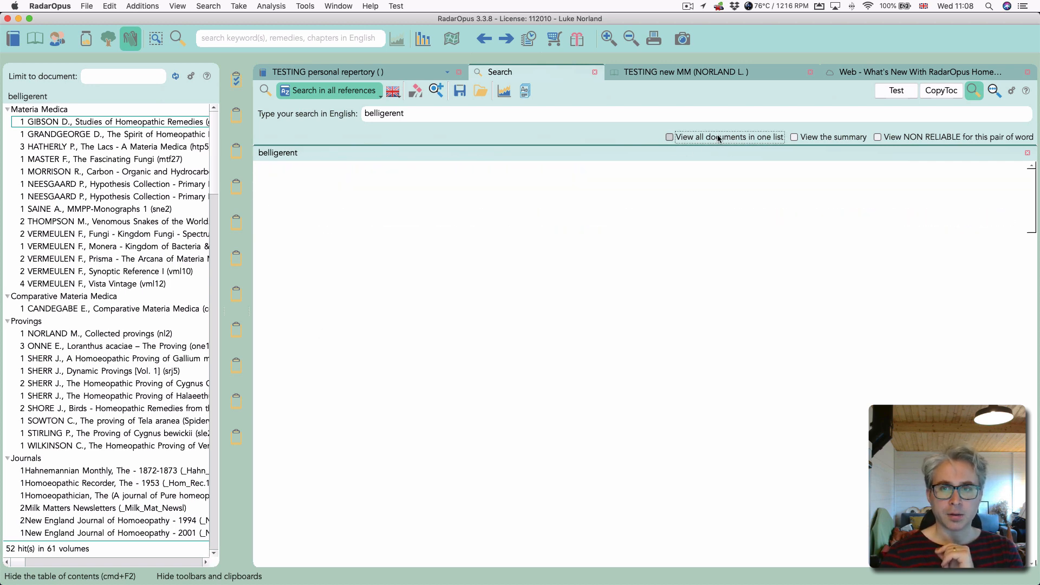
click(795, 137)
click(795, 137)
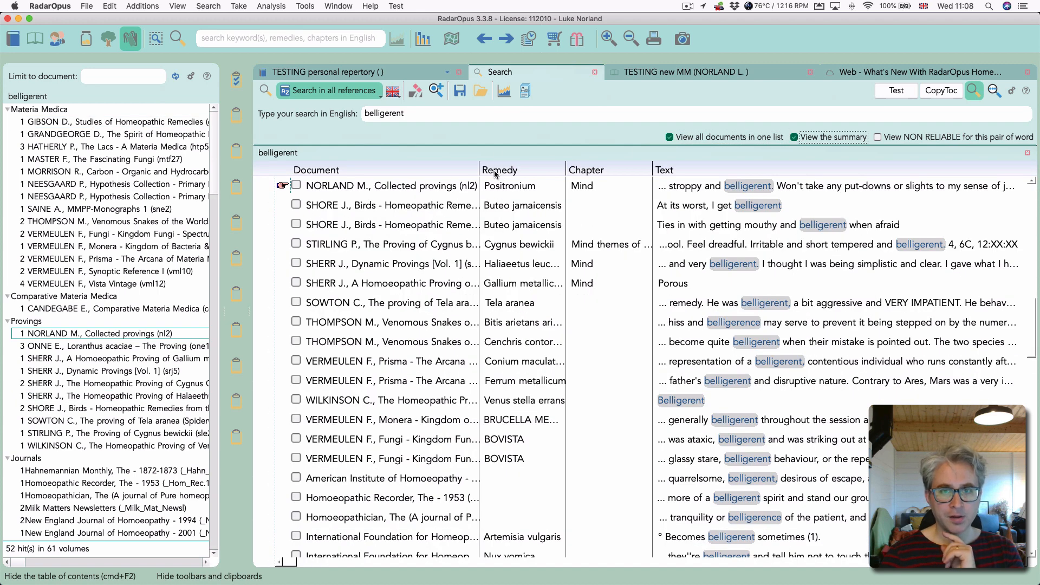
key(super+F2)
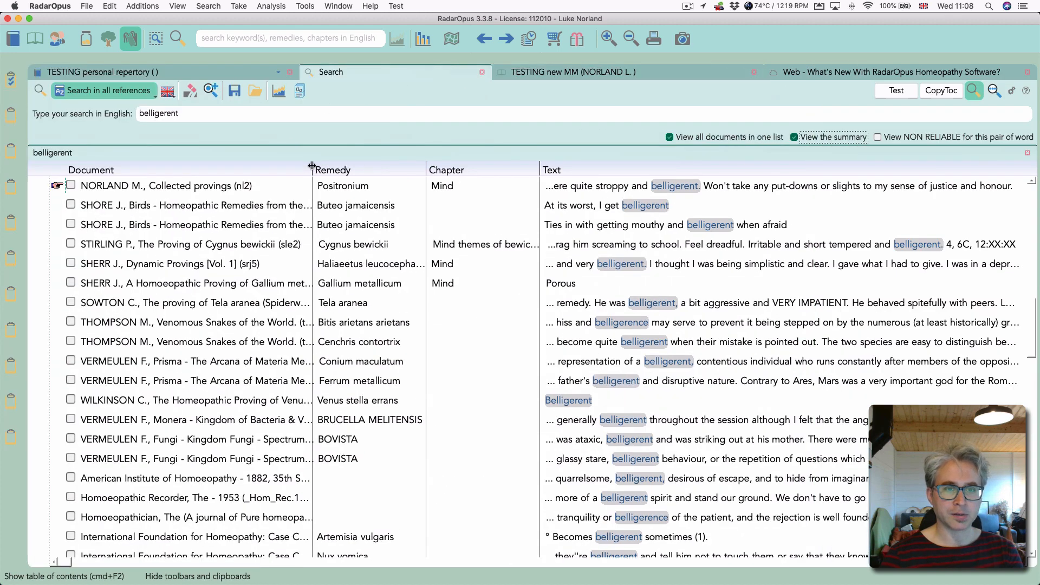
drag(312, 165, 419, 169)
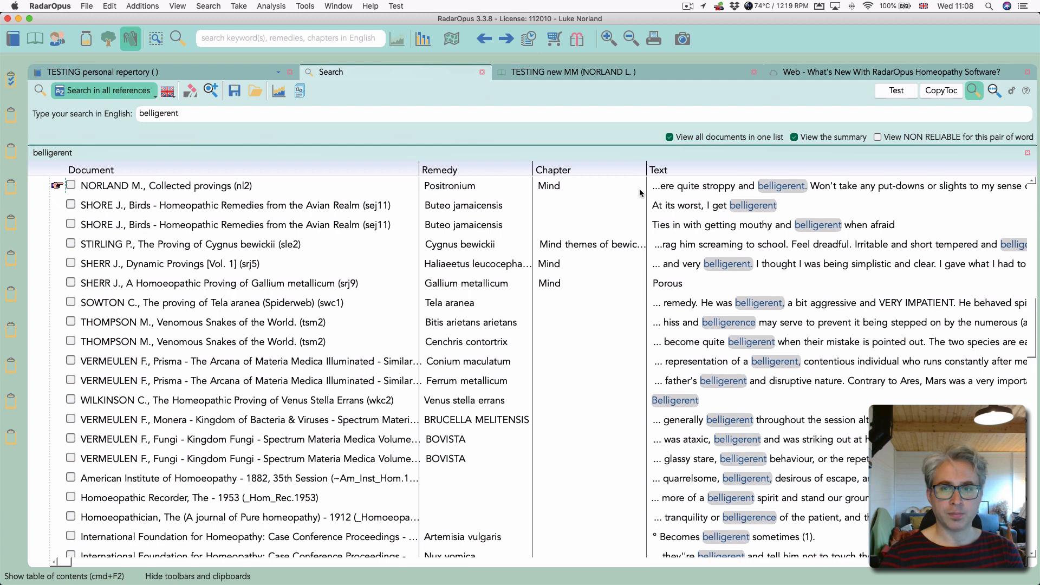
Open the Positronium passage from the Collected provings result, enlarge its text for reading, and return to the search results
double_click(715, 189)
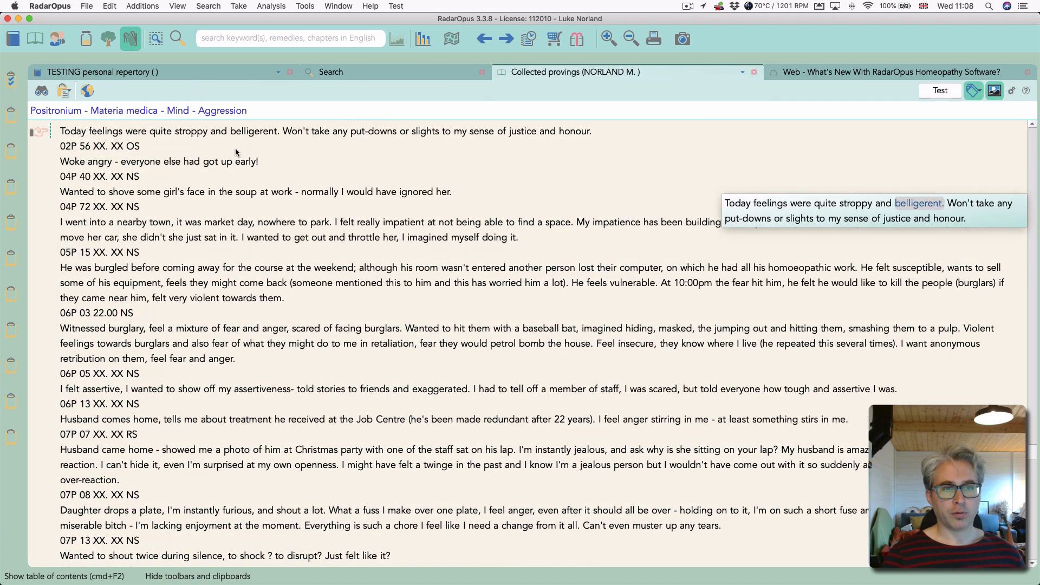
key(super+plus)
key(super+plus)
key(super+plus)
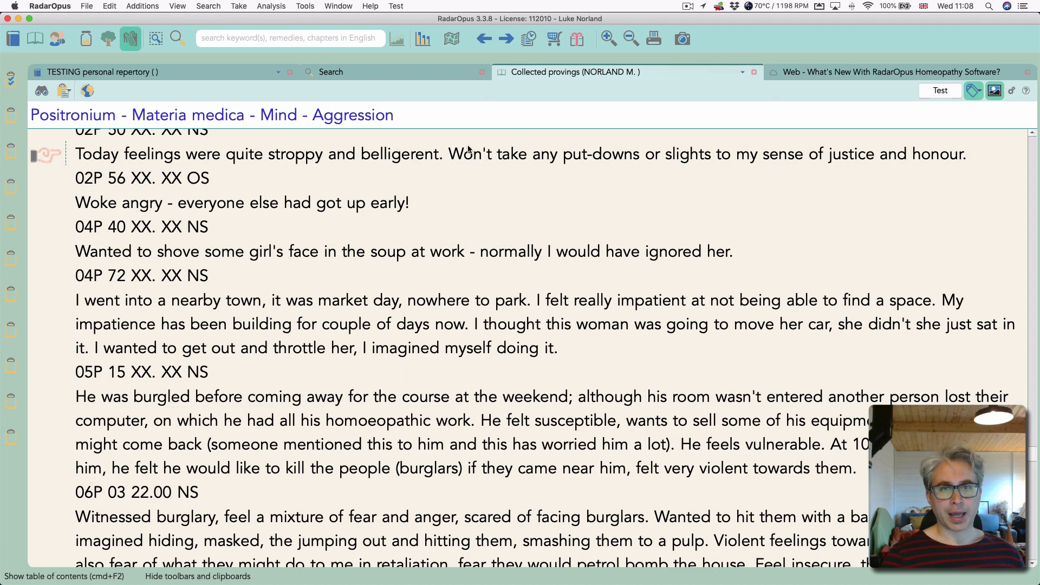
click(418, 72)
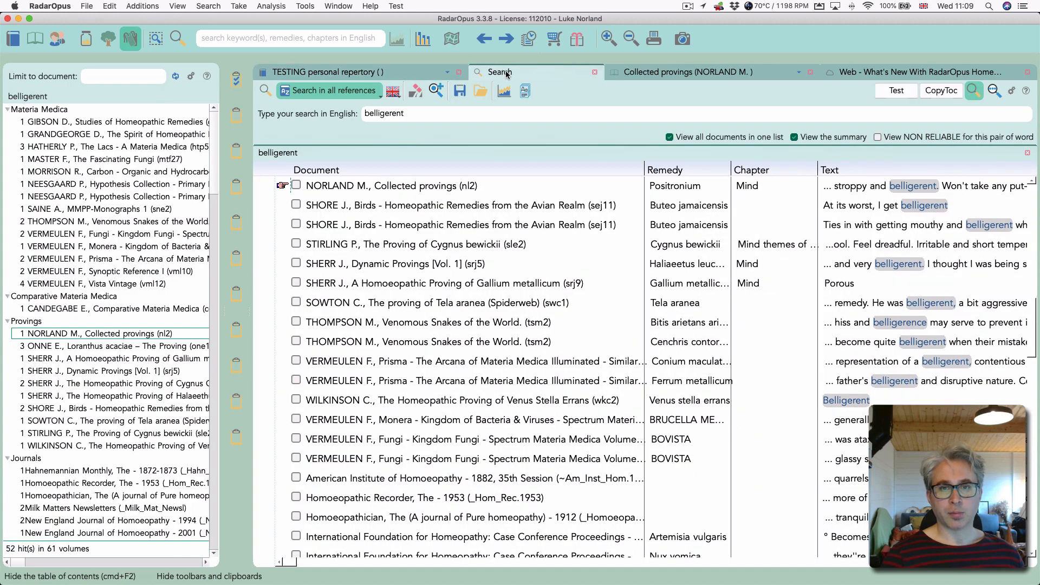
key(super+F2)
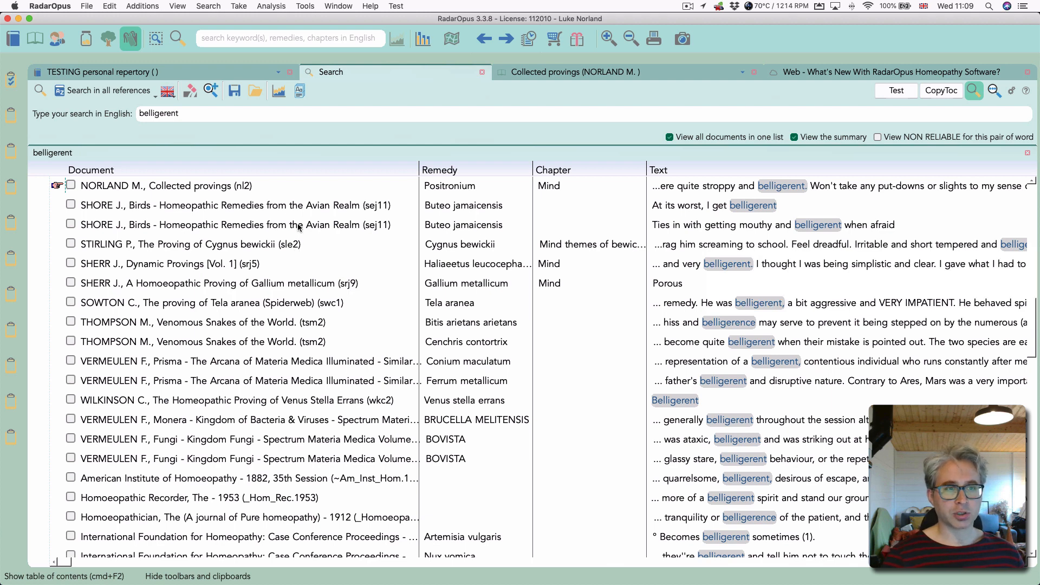
Remove Cygnus bewickii (cygn-be.) from the BELLIGERENT rubric of the TESTING personal repertory
click(236, 74)
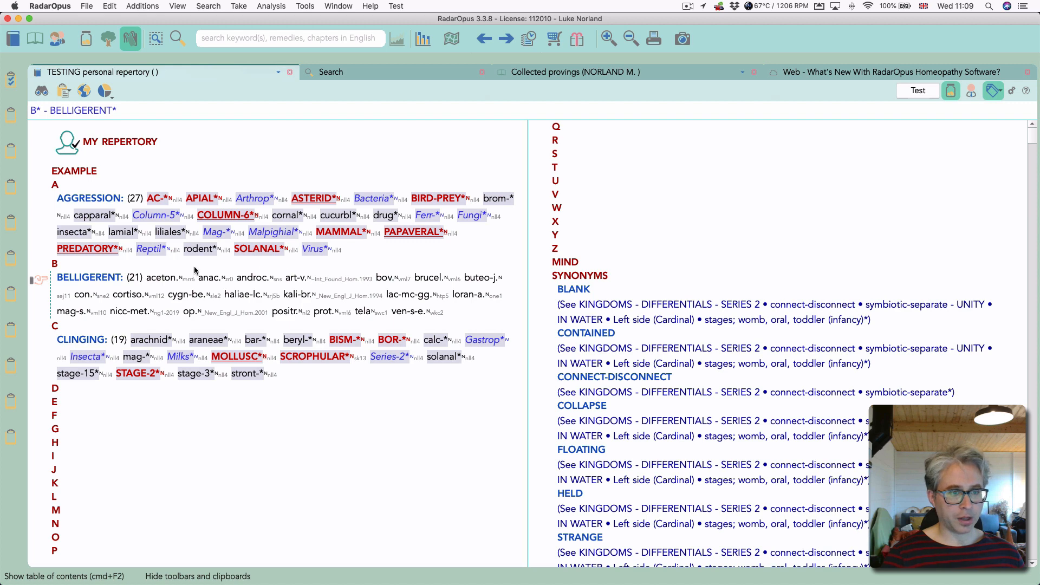
right_click(182, 298)
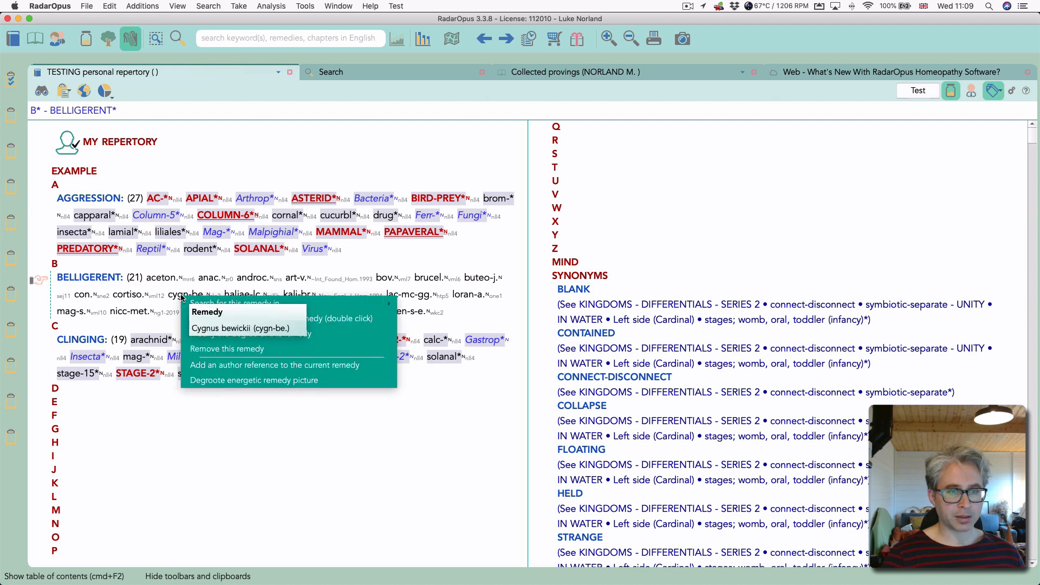
click(218, 351)
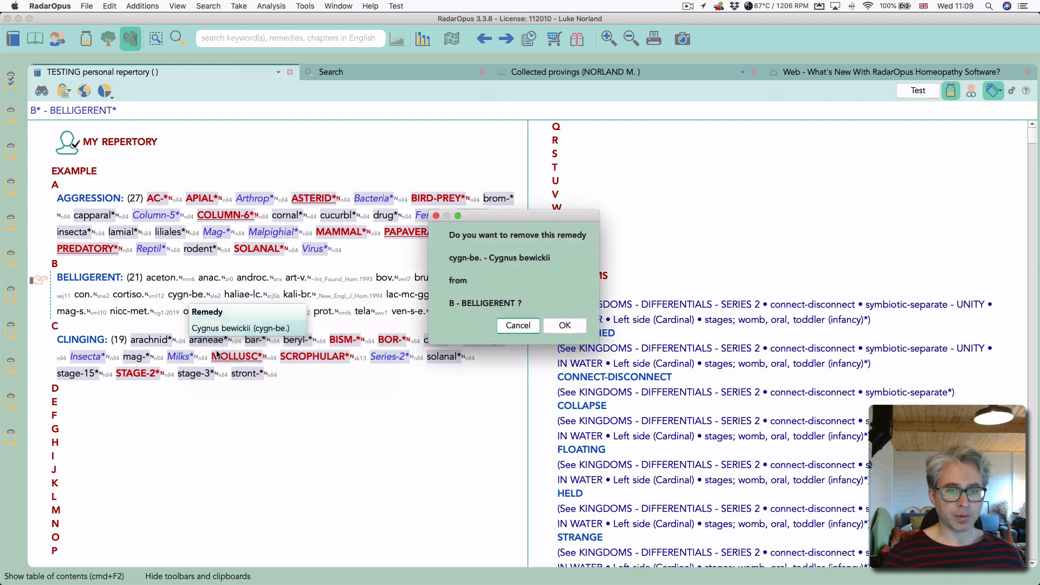
click(564, 327)
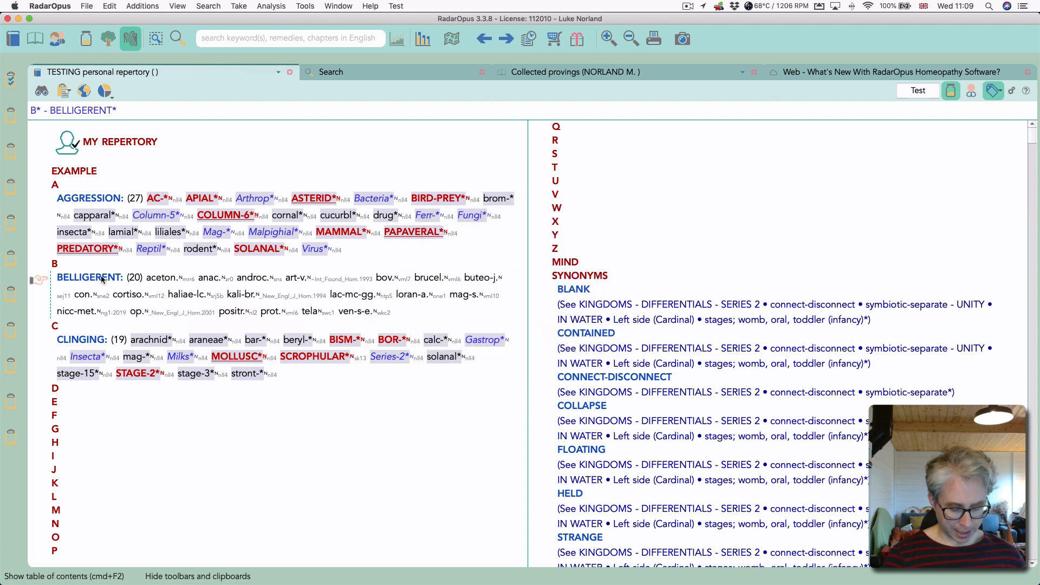
Begin a remedy addition to BELLIGERENT with cygn-be. in degree 1 and the reference sle2
key(super+r)
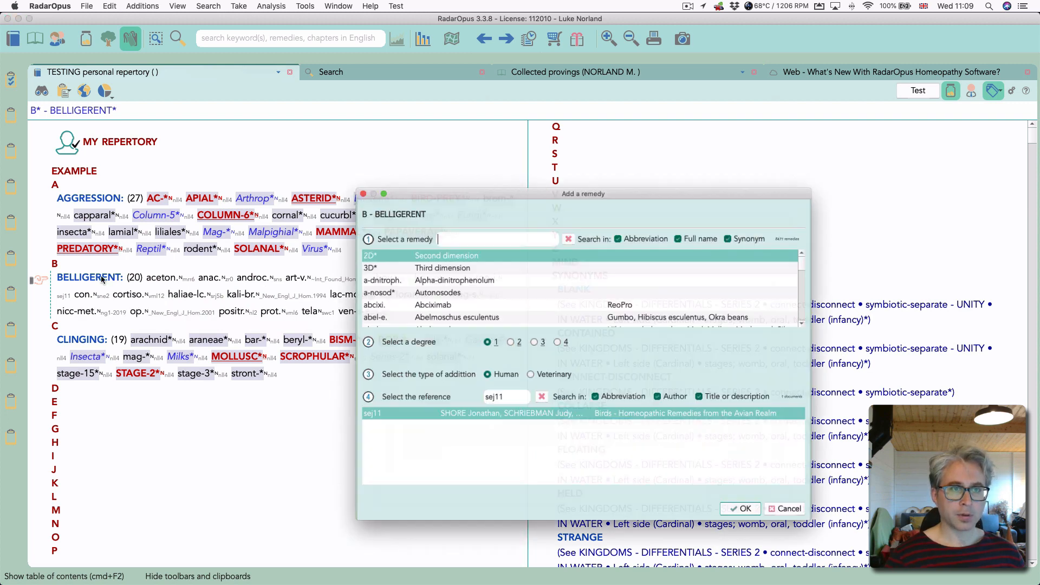
text(cygn)
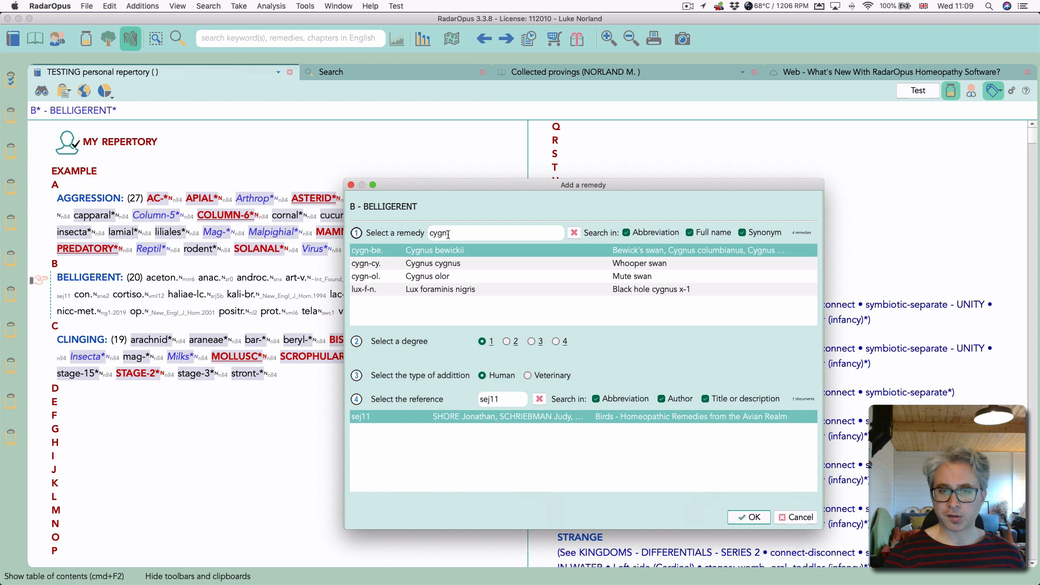
click(434, 251)
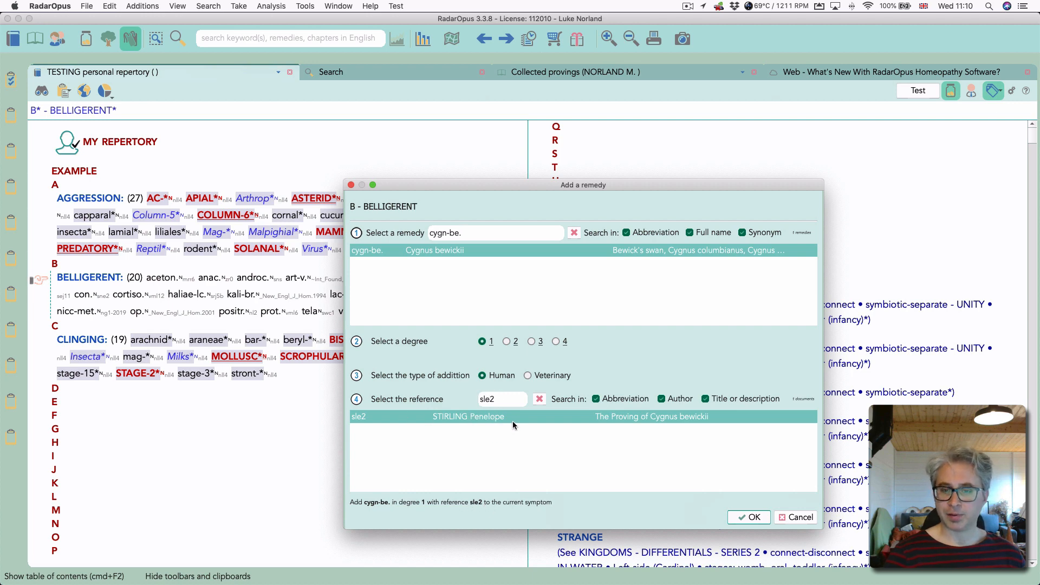
Search the reference sources for "swan" and look through the matches, and search them again for "bew"
click(539, 400)
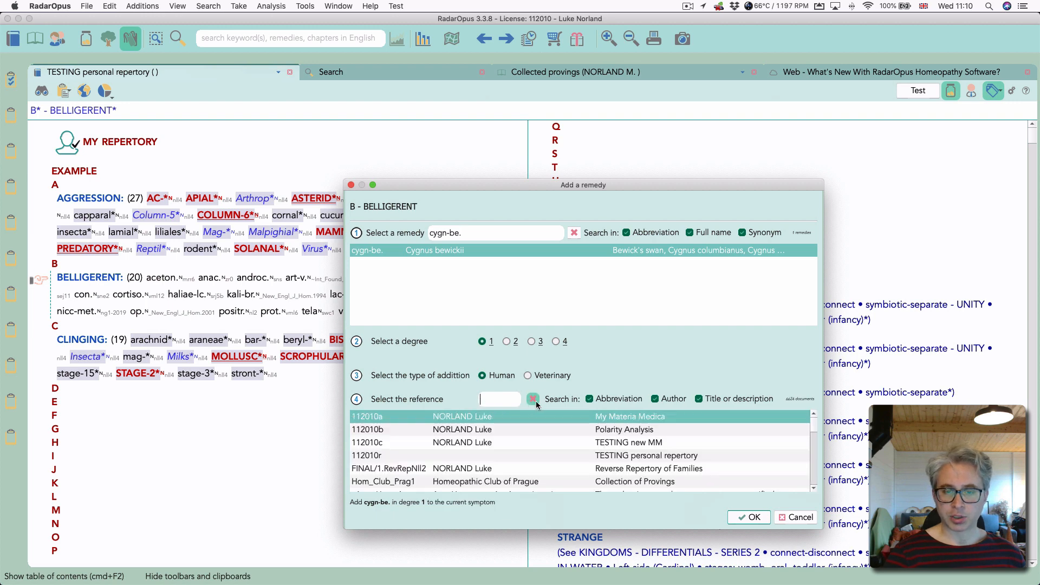
text(swan)
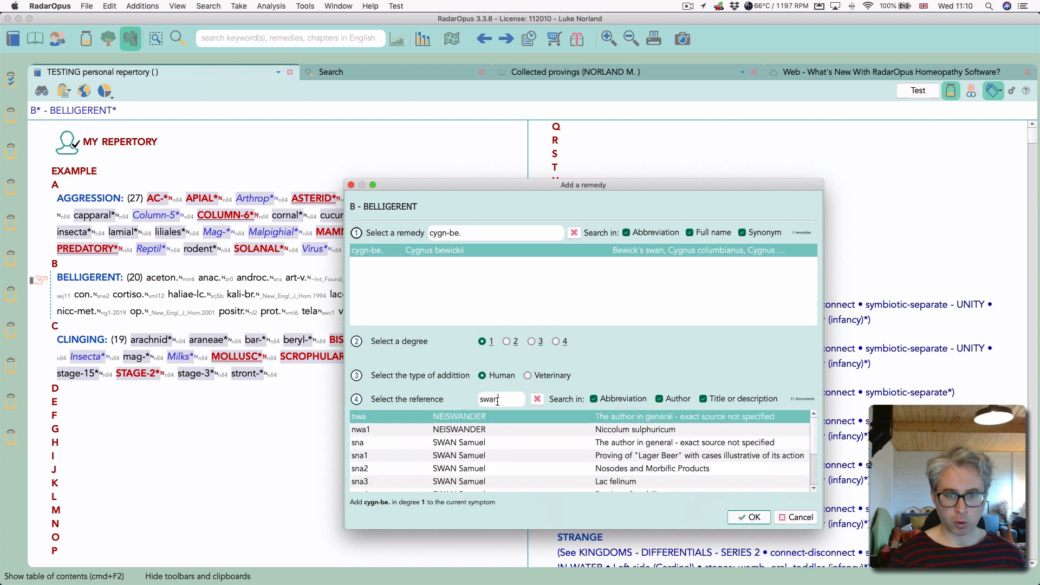
scroll(504, 451, down, 3)
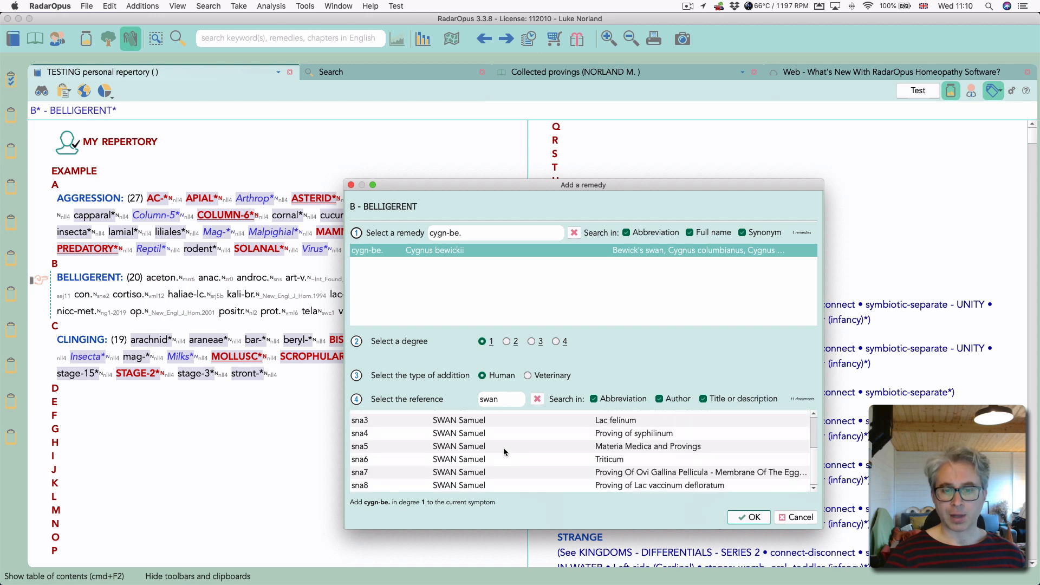
scroll(506, 448, up, 3)
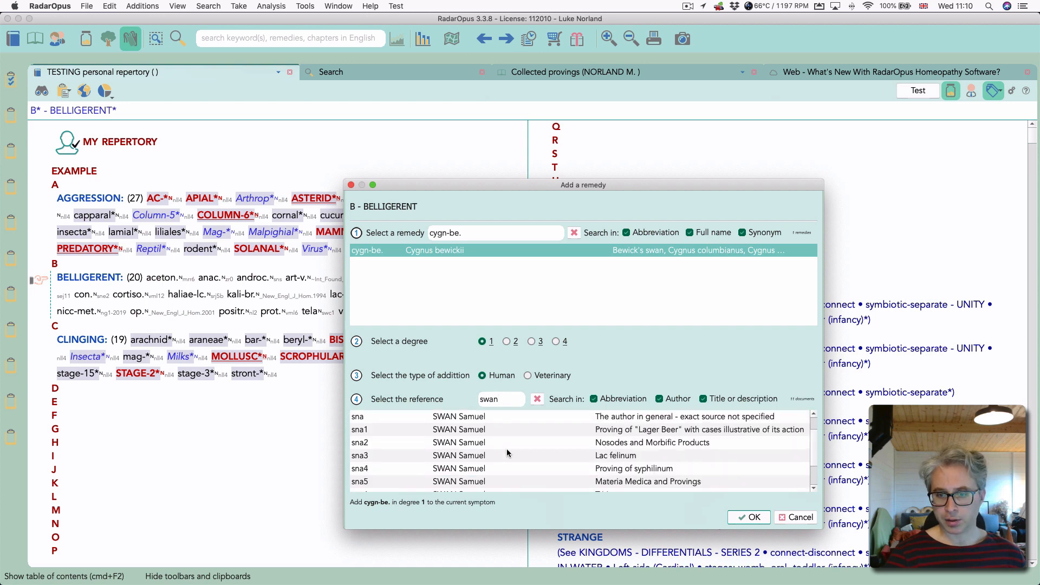
scroll(506, 449, down, 3)
scroll(669, 479, up, 3)
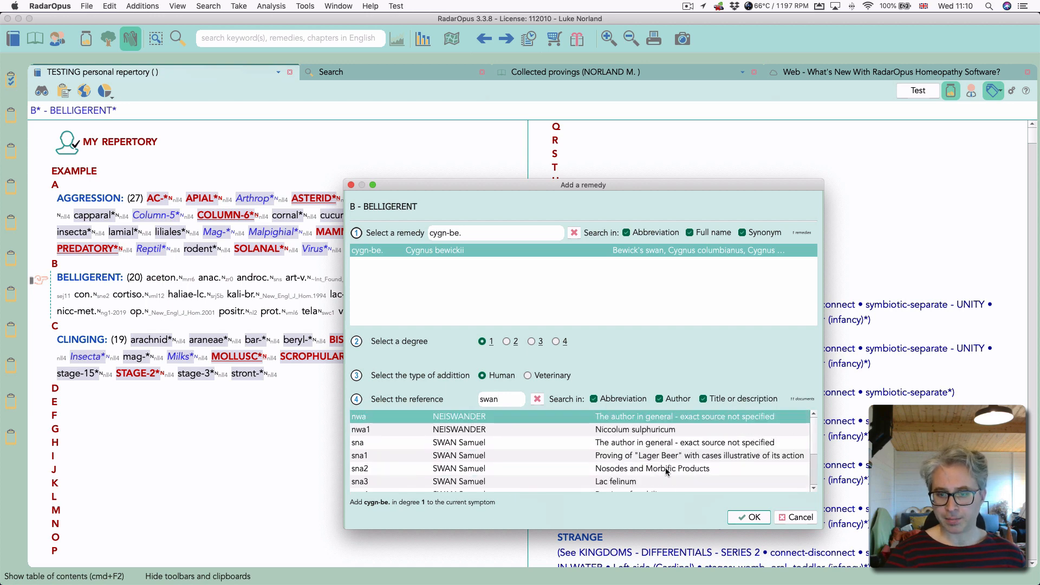
scroll(674, 465, down, 3)
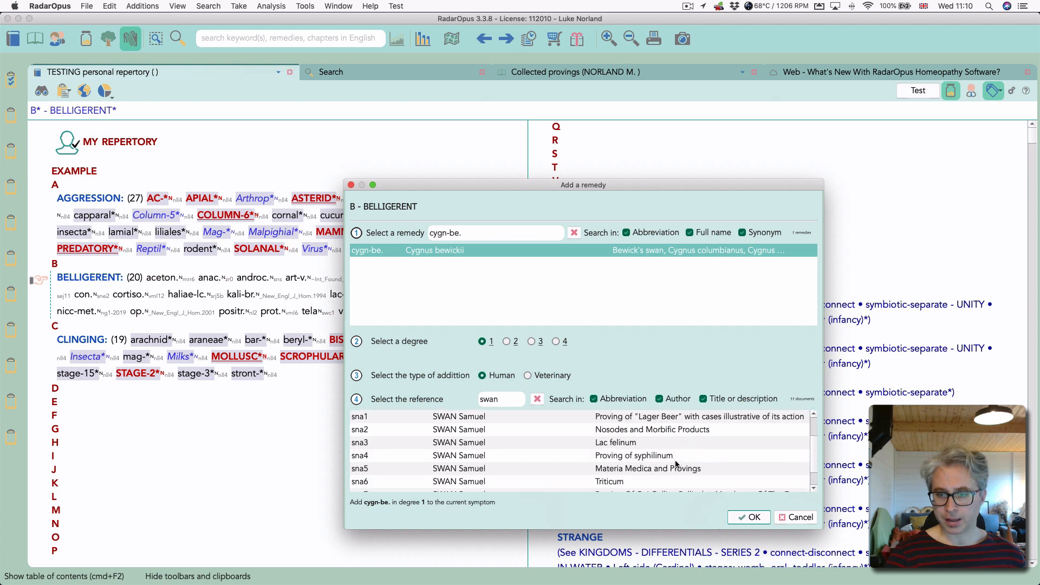
scroll(675, 464, down, 2)
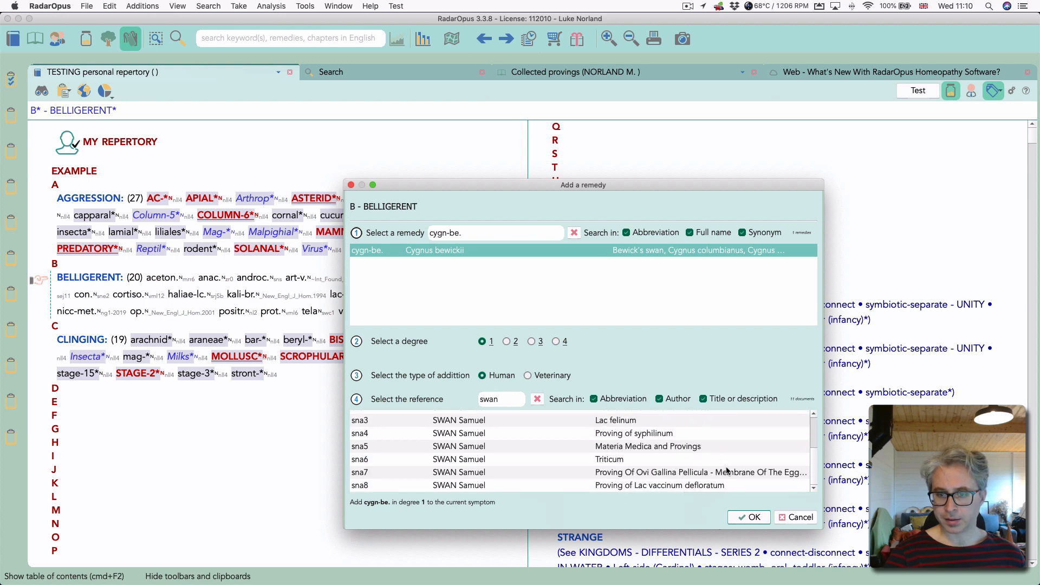
double_click(506, 392)
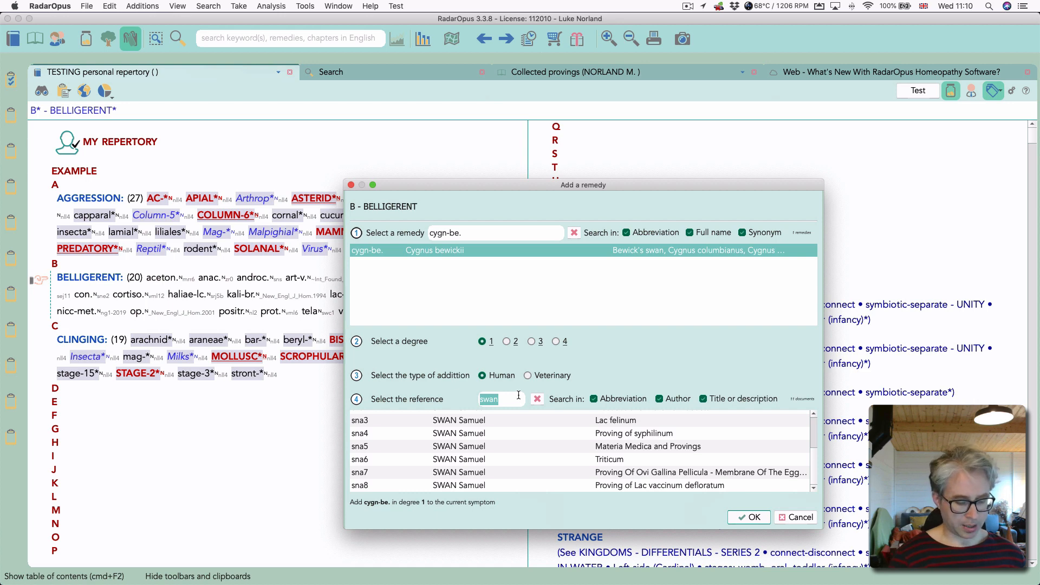
text(bew)
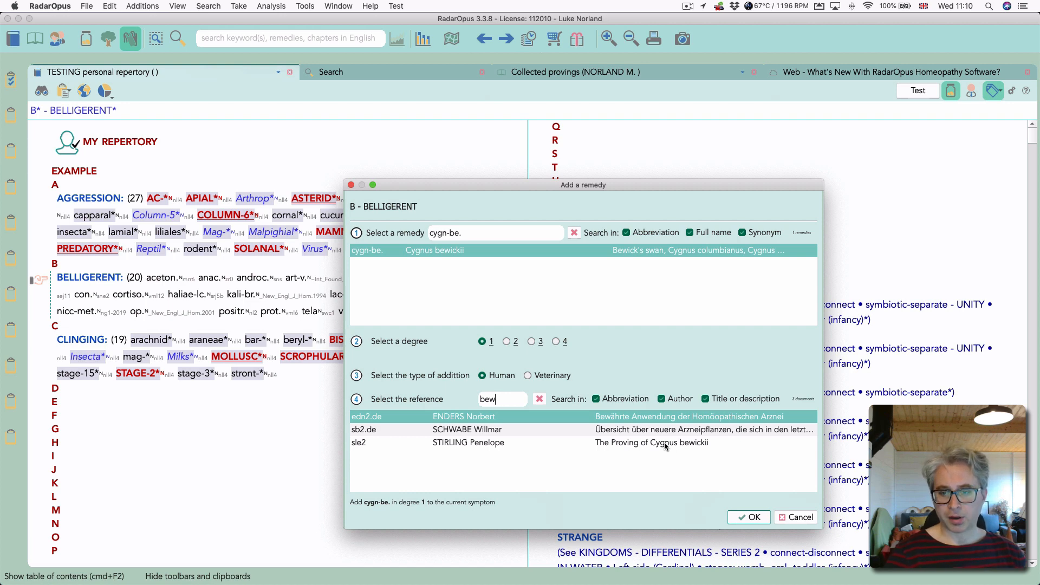
Set the reference to sle2, add cygn-be. to the BELLIGERENT rubric, and show the remedies of the rubrics
double_click(493, 403)
text(sle2)
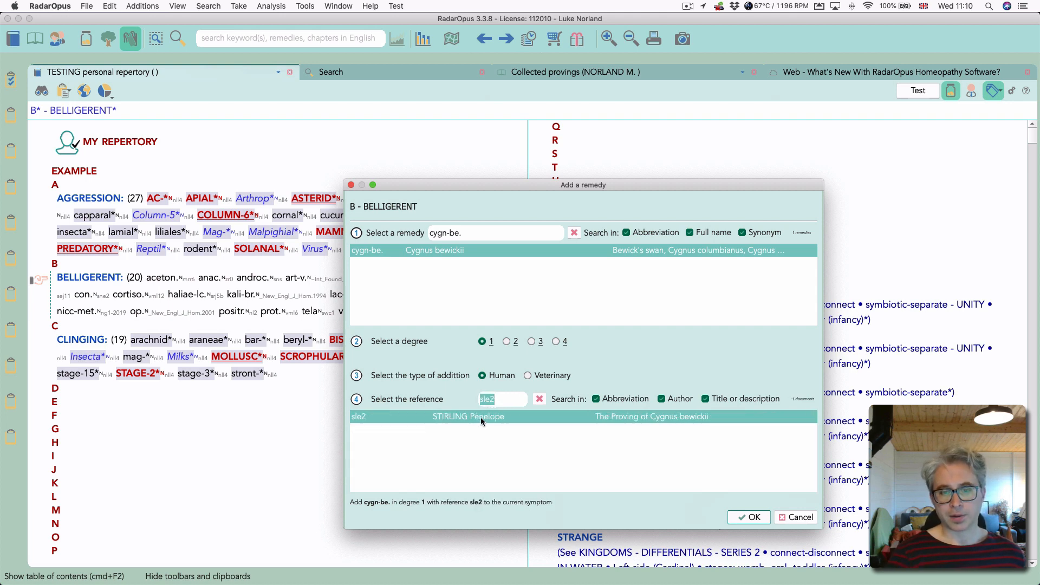
click(734, 515)
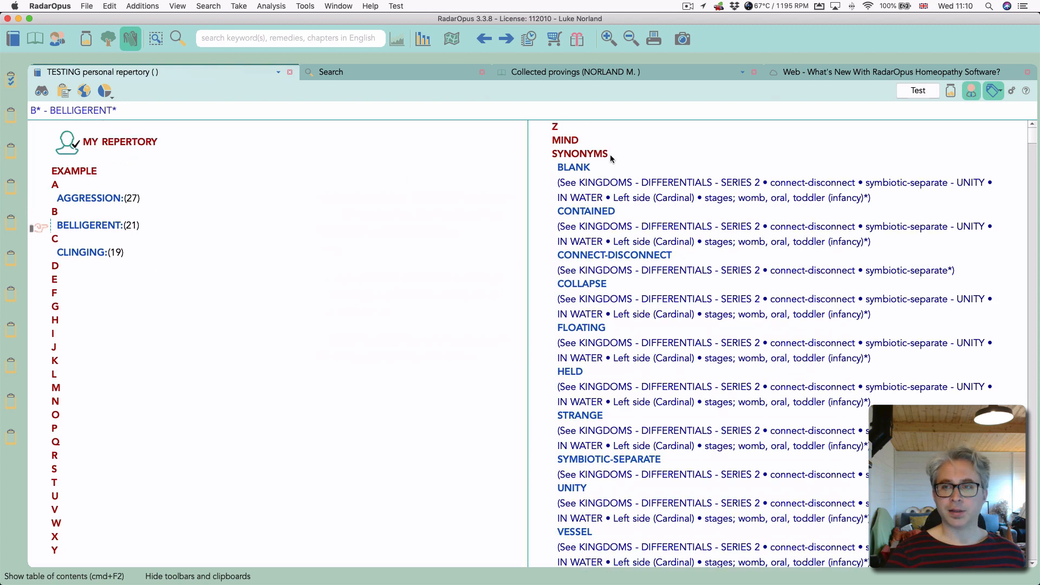
click(955, 92)
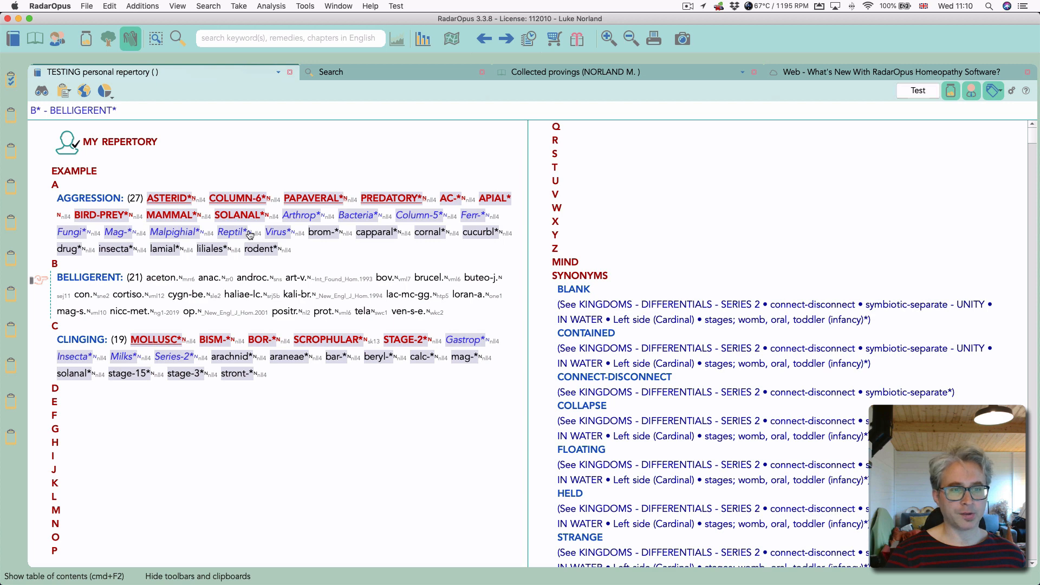
click(951, 96)
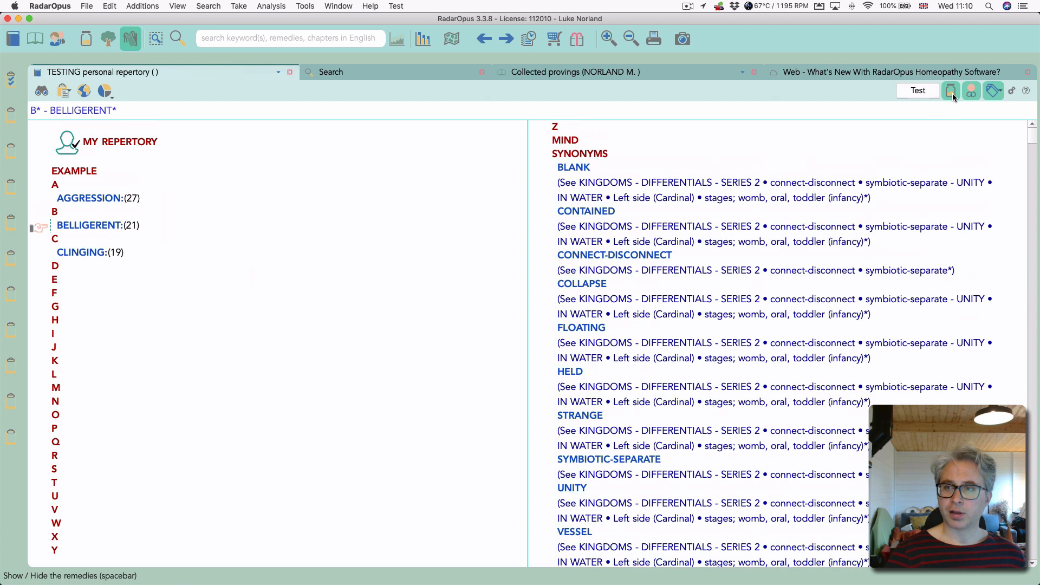
click(952, 96)
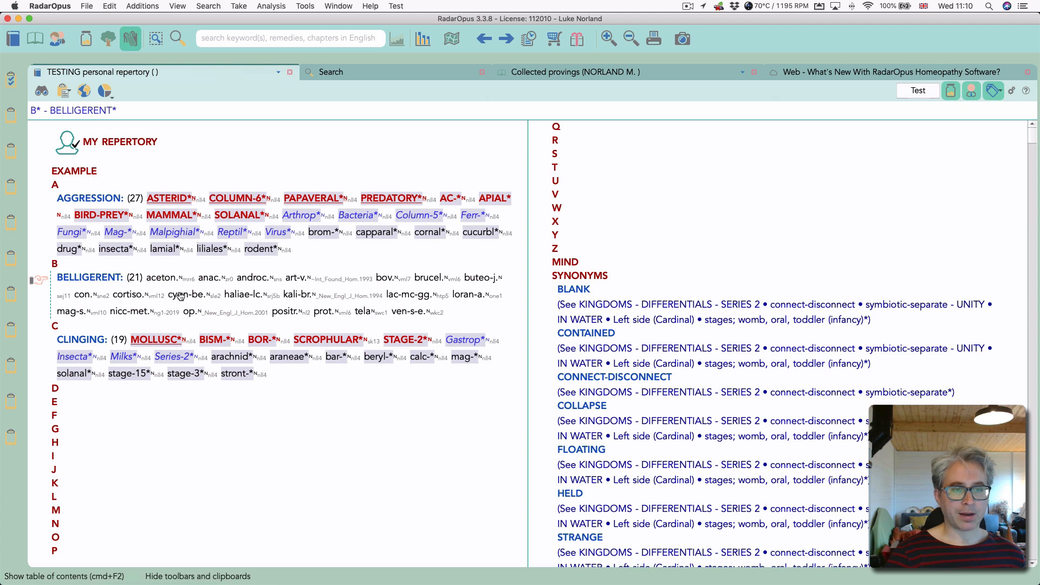
Take the BELLIGERENT, CLINGING and AGGRESSION rubrics into the symptom clipboard and open their analysis with a narrower symptom column
drag(91, 279, 15, 84)
drag(81, 342, 7, 79)
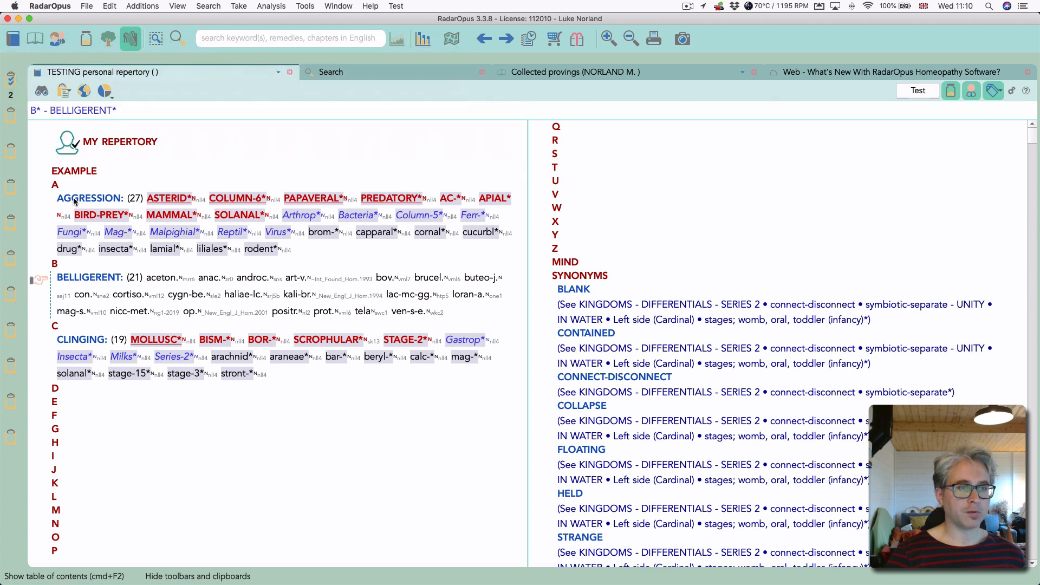
drag(75, 200, 11, 80)
key(F8)
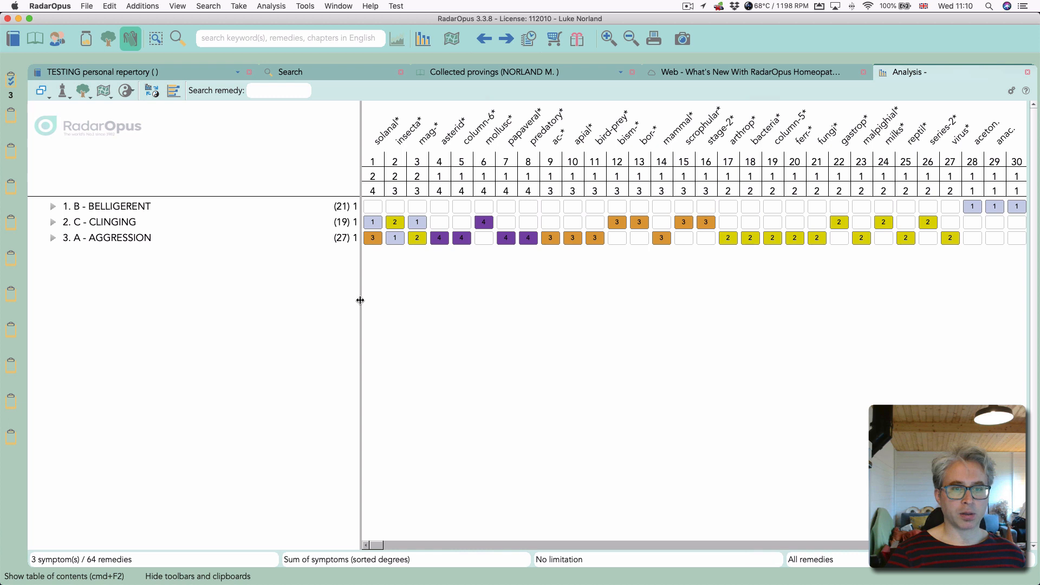
drag(361, 297, 233, 299)
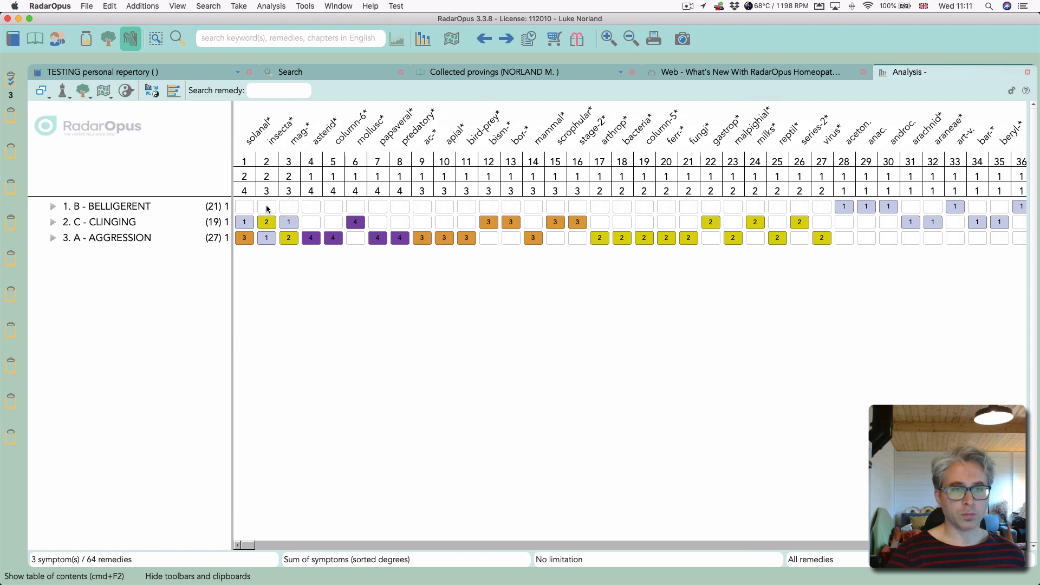
Return to the TESTING personal repertory and go to its SYNONYMS chapter
click(188, 74)
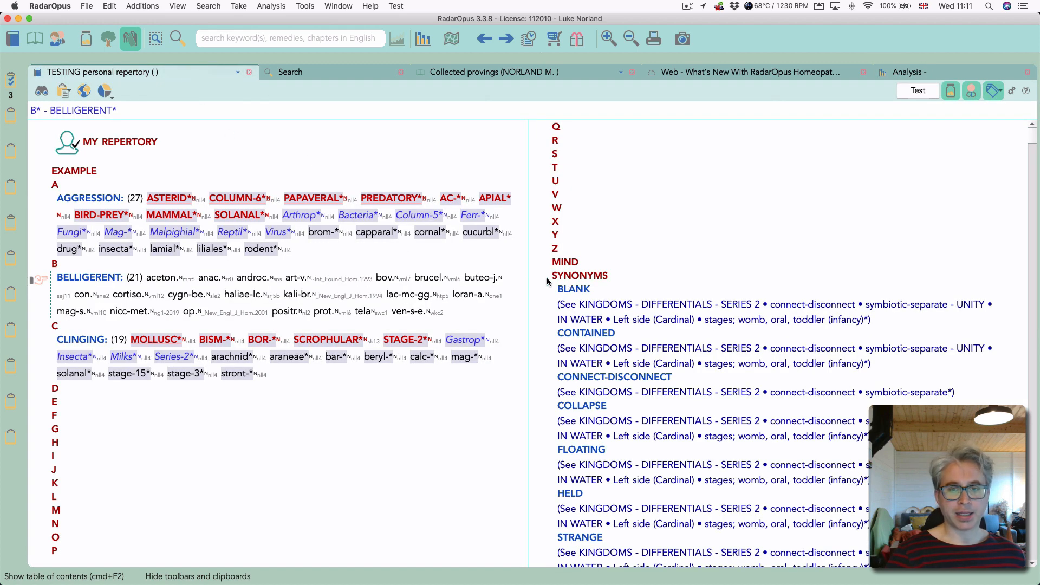
click(43, 95)
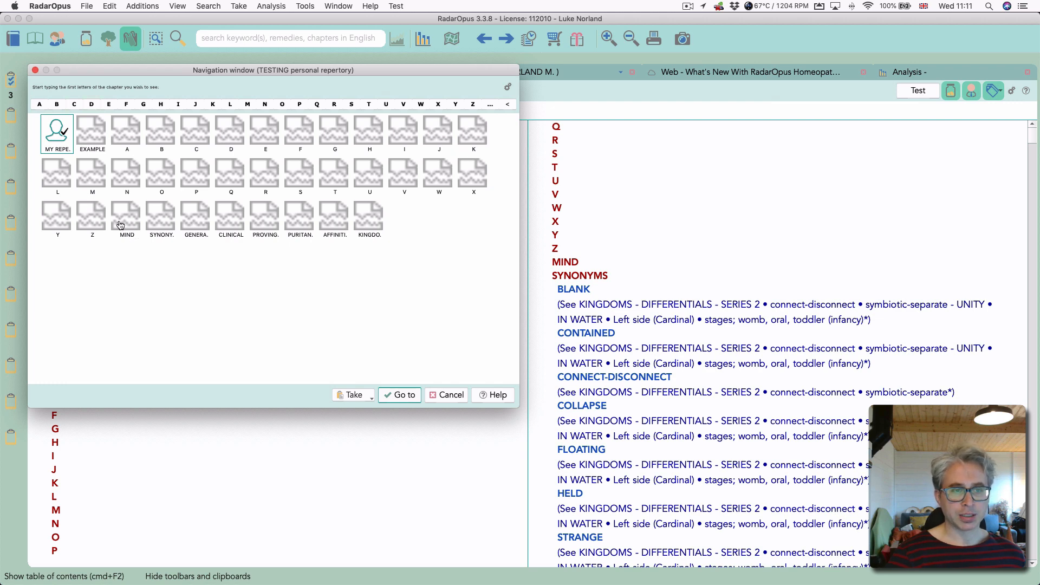
click(164, 225)
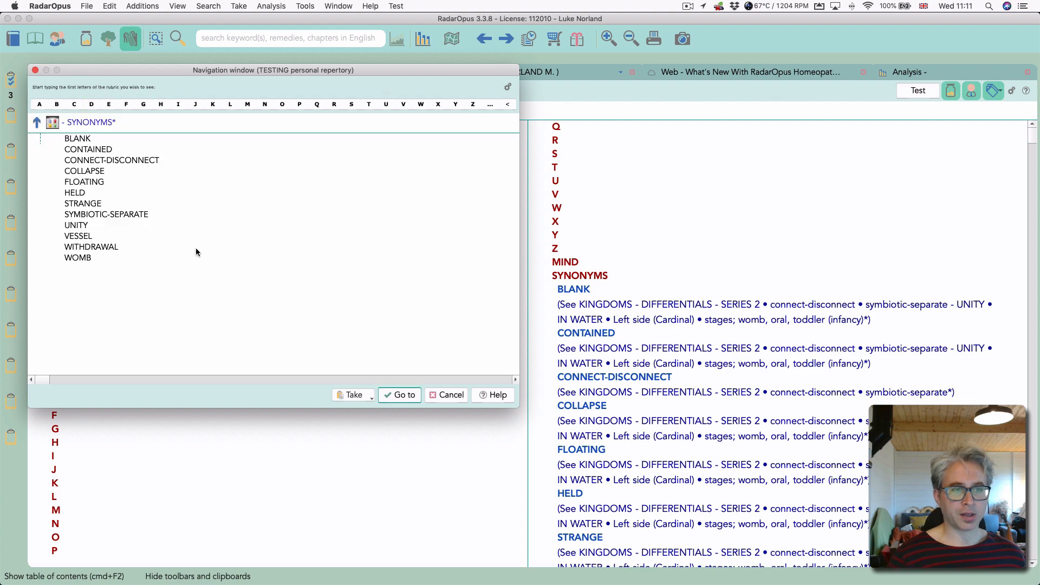
key(Return)
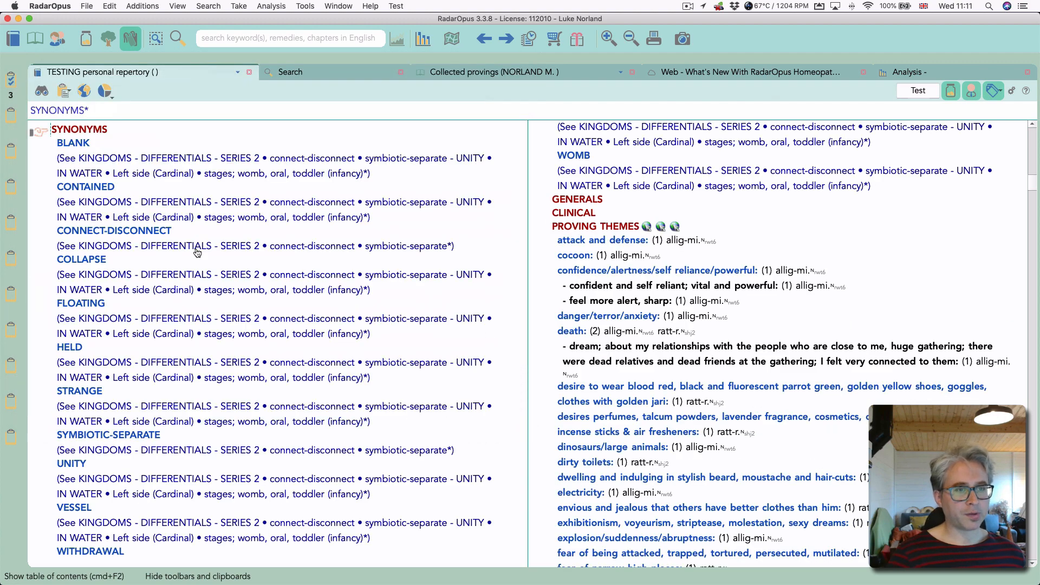
Follow the cross-reference under BLANK to the UNITY • IN WATER rubric and examine the remedy families listed there
click(104, 163)
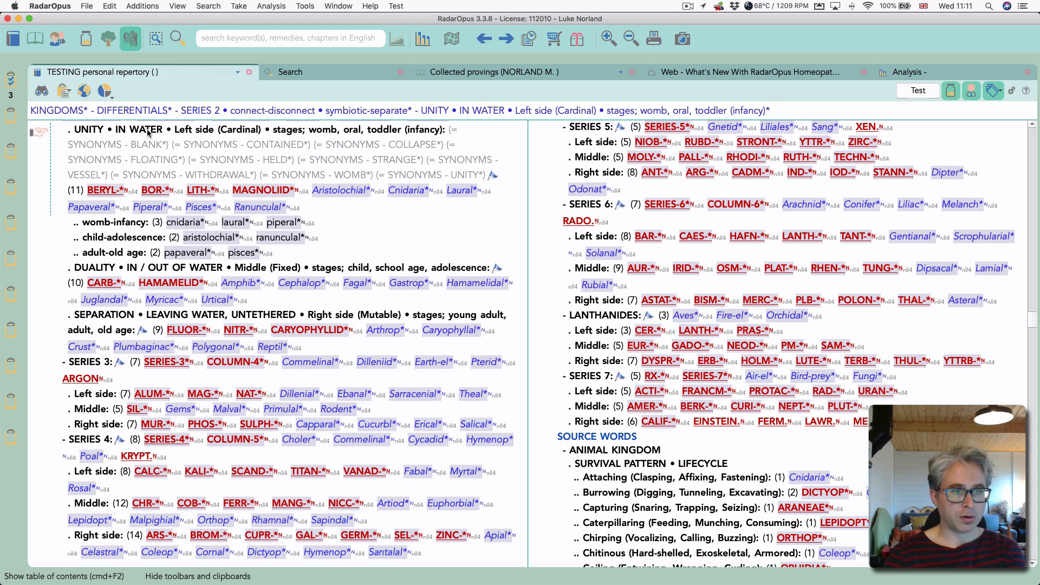
scroll(154, 181, up, 3)
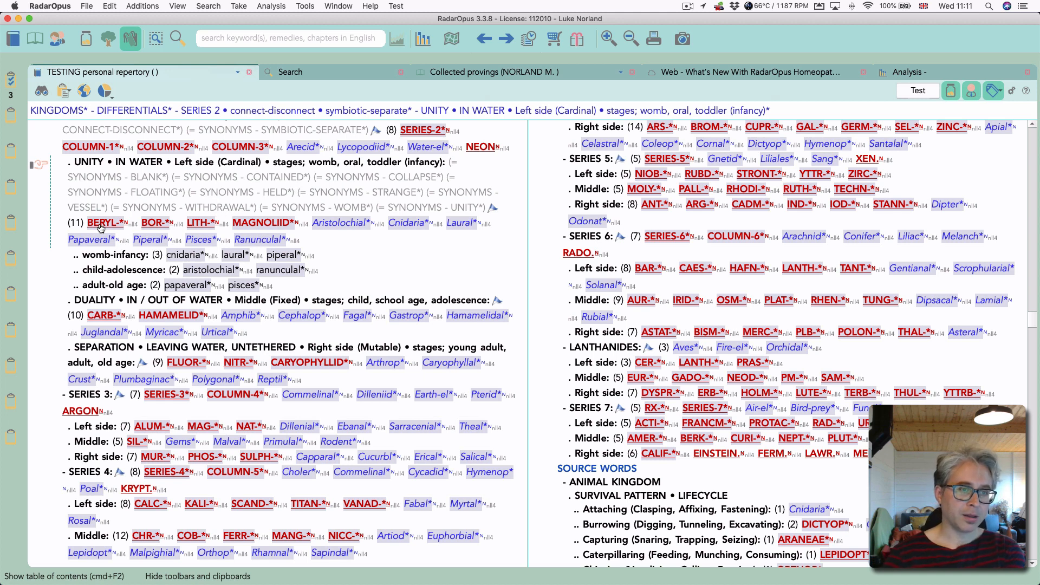
mouse_move(153, 228)
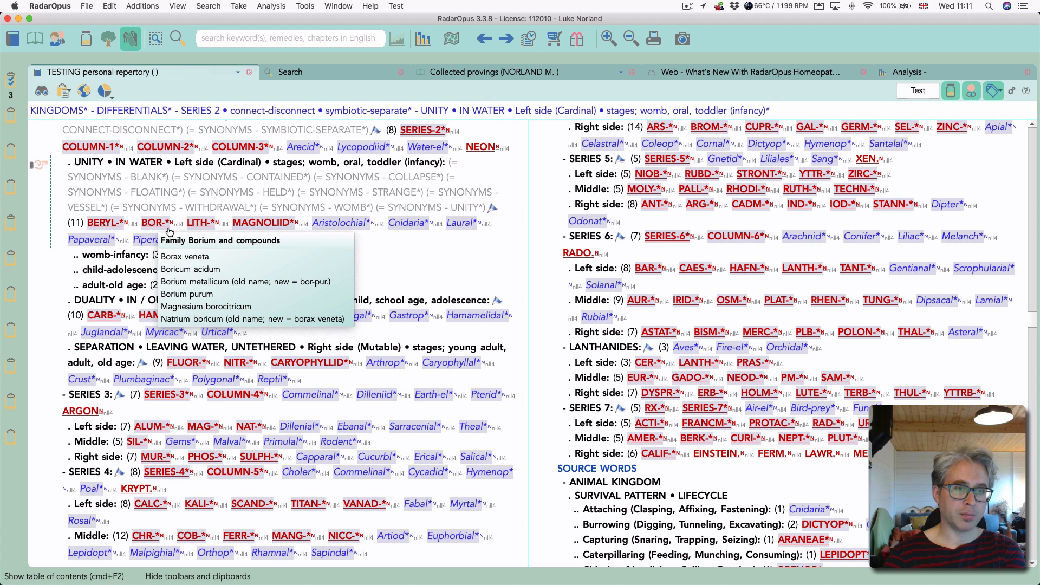
mouse_move(195, 227)
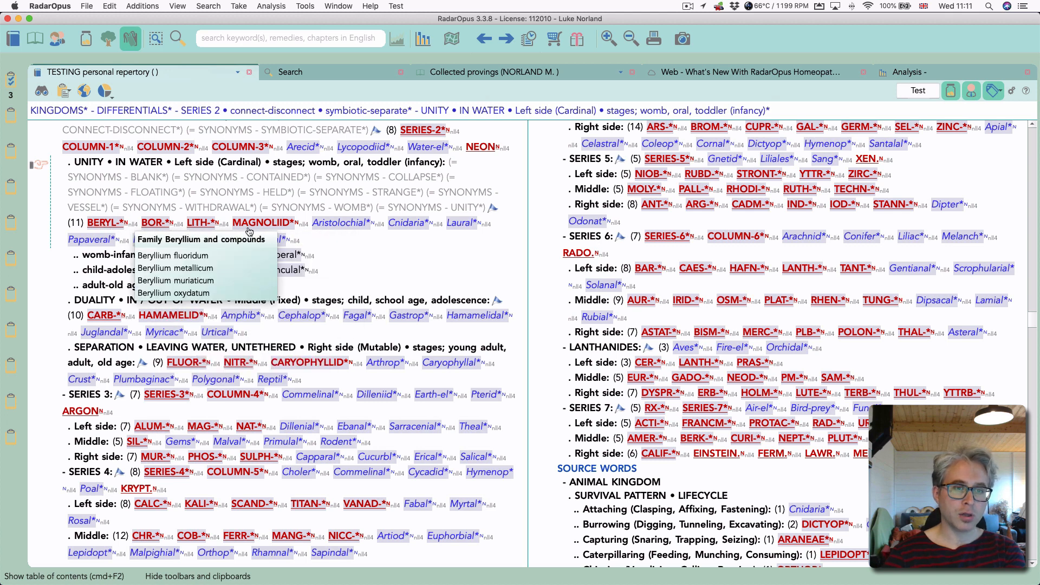
mouse_move(262, 226)
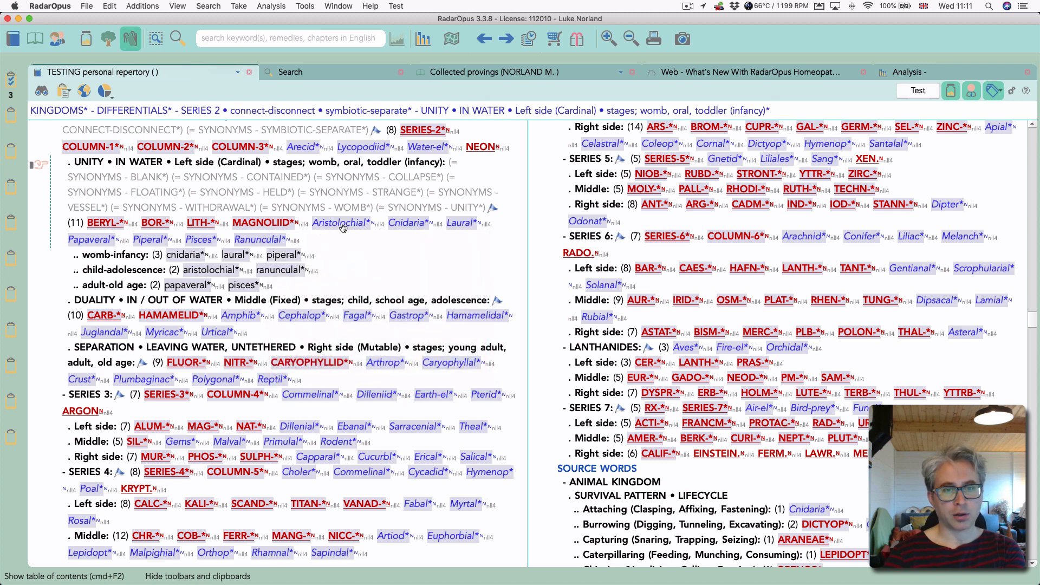
mouse_move(396, 226)
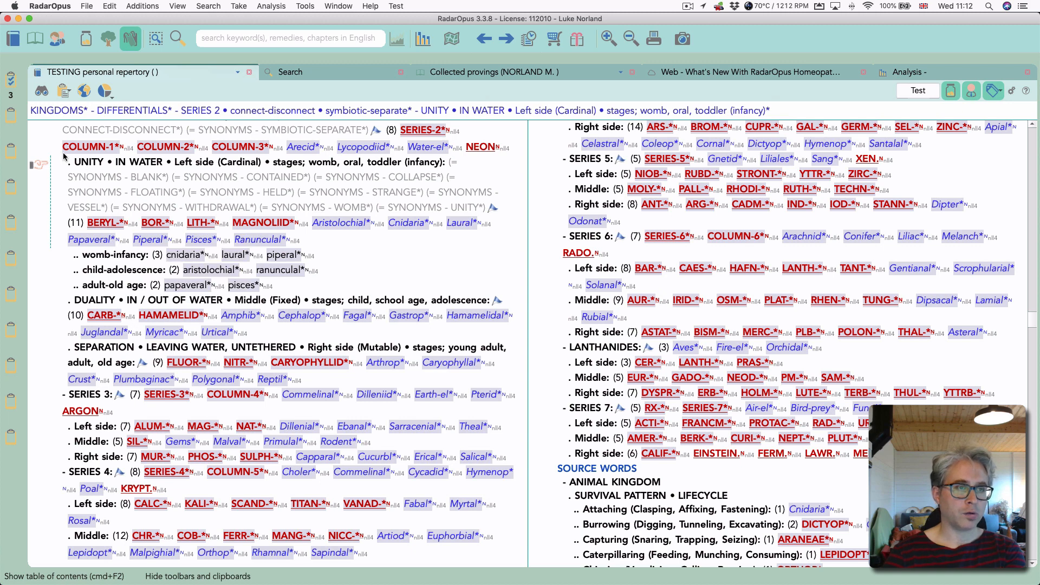
Add the UNITY • IN WATER rubric to the symptom clipboard and show it in the analysis with a wider symptom column
drag(66, 158, 13, 85)
double_click(13, 85)
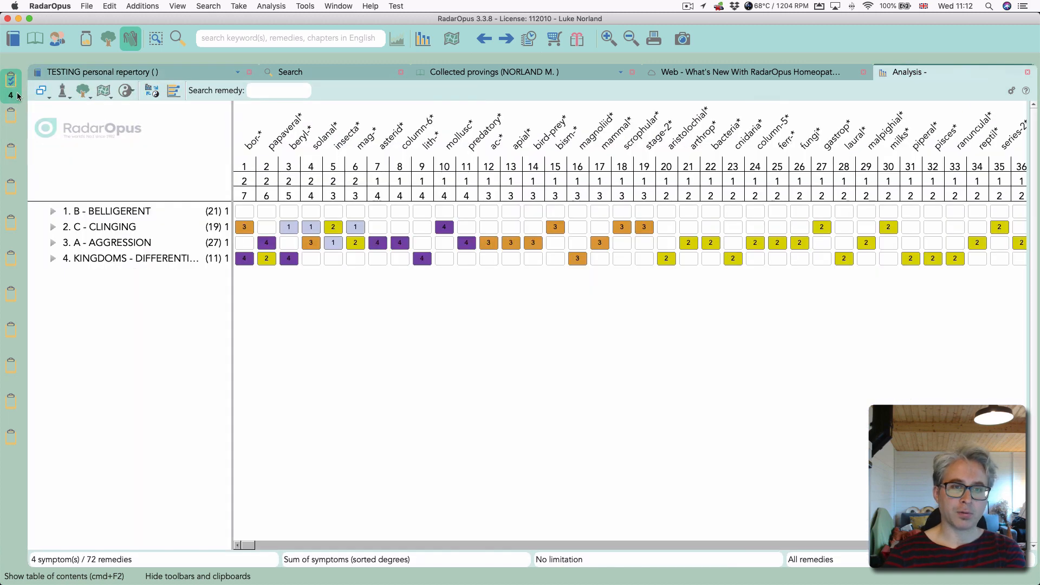
click(145, 258)
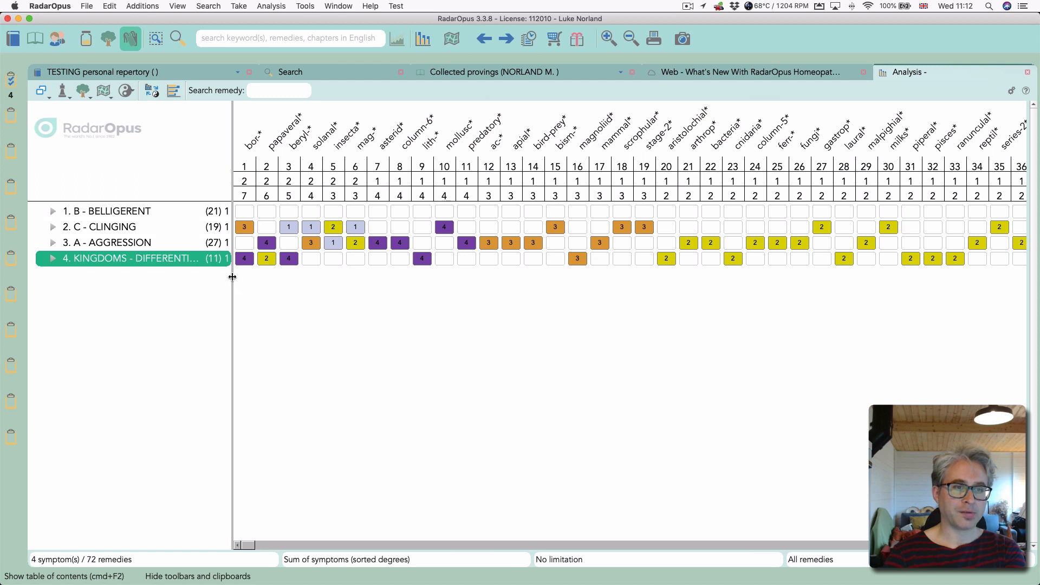
drag(233, 277, 328, 271)
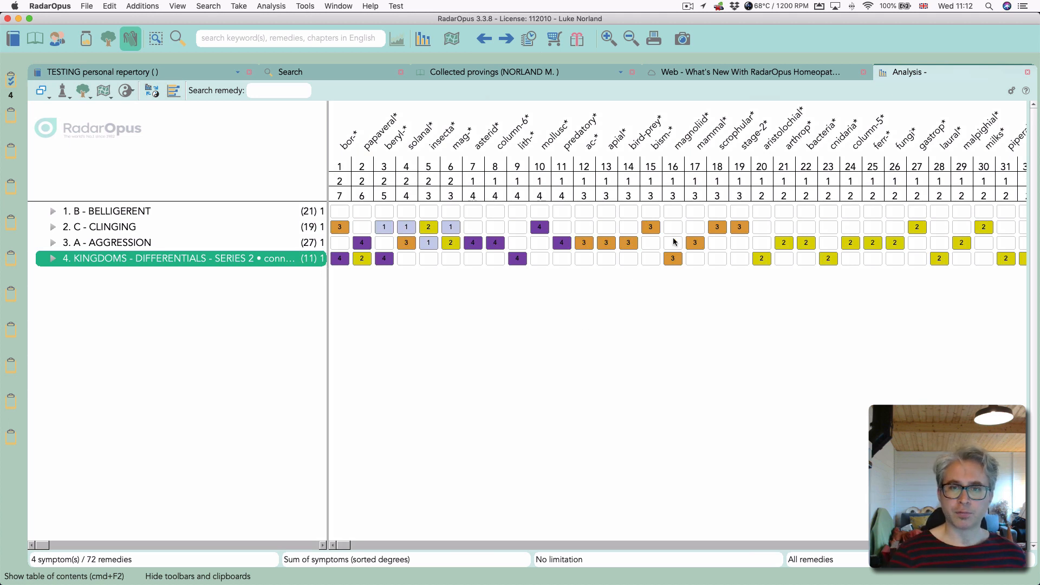
Return to the personal repertory, view the external document links of DIFFERENTIALS, and select the SERIES 2 rubric to examine its synonym references
click(181, 70)
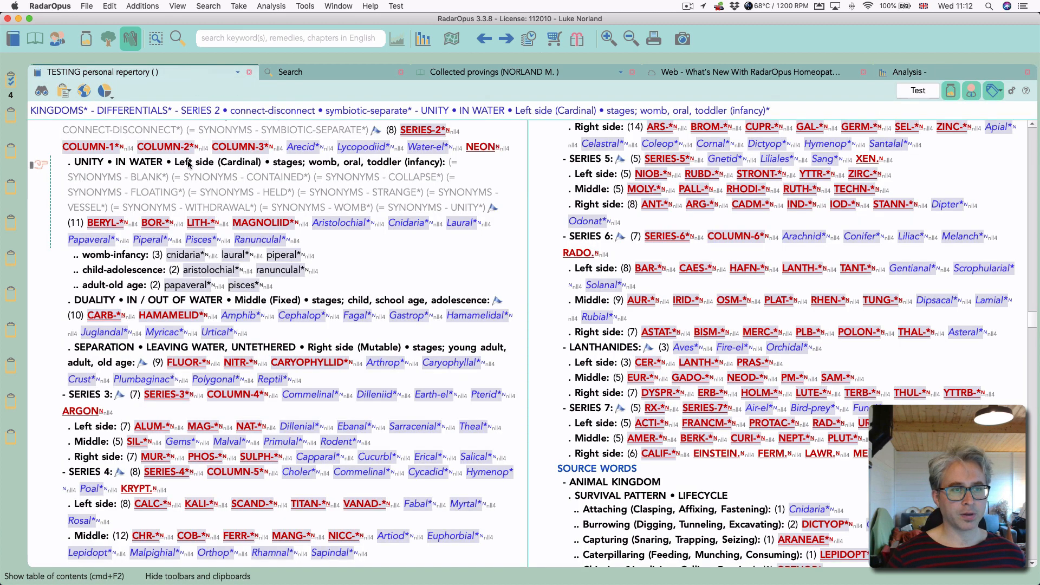
scroll(189, 163, up, 2)
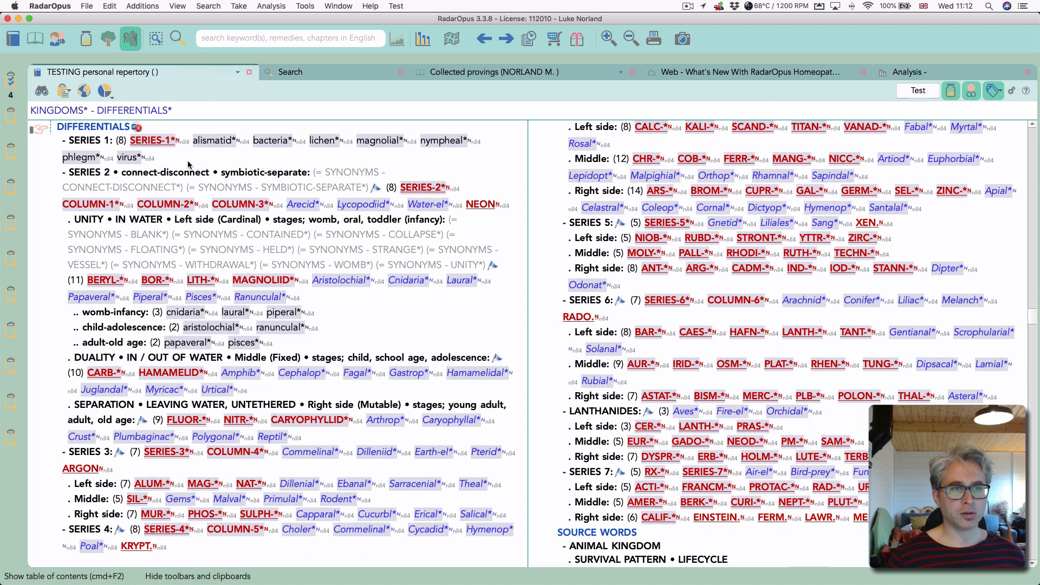
click(137, 128)
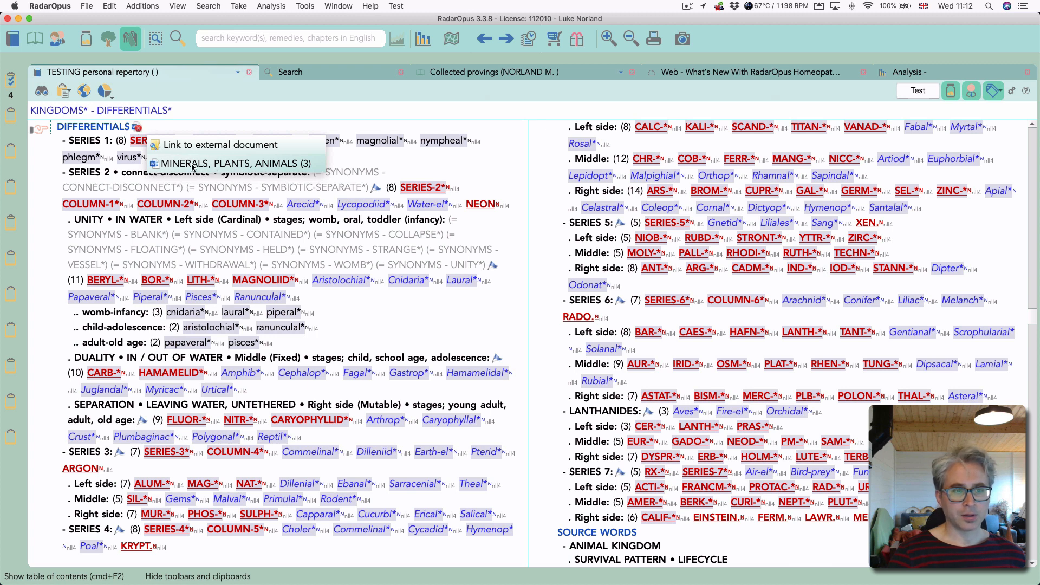
click(98, 173)
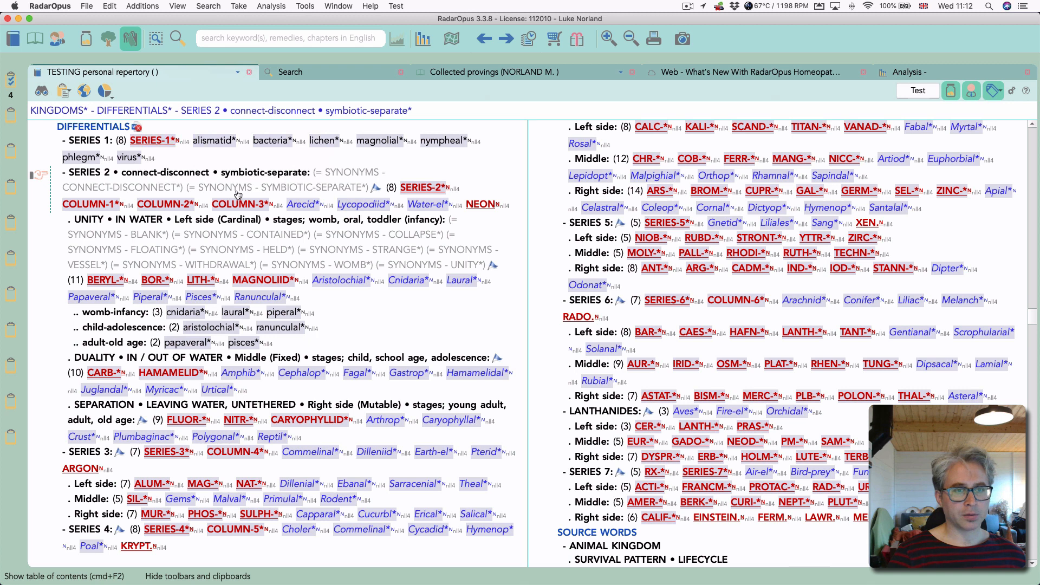
mouse_move(378, 190)
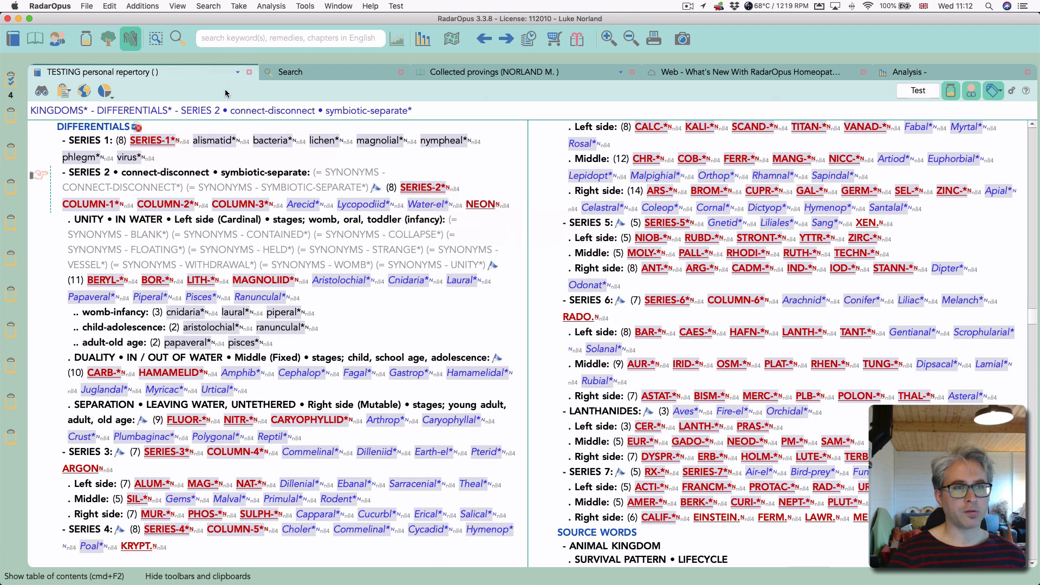
Review the addition options and the external file and website link options for SERIES 2, and read the UNITY • IN WATER symptom note
click(139, 6)
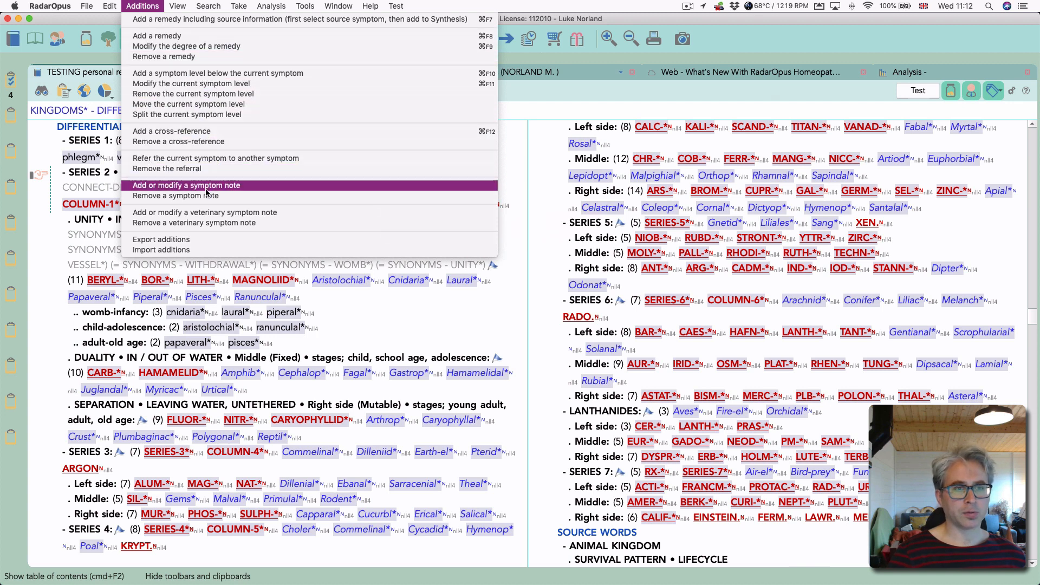
right_click(79, 174)
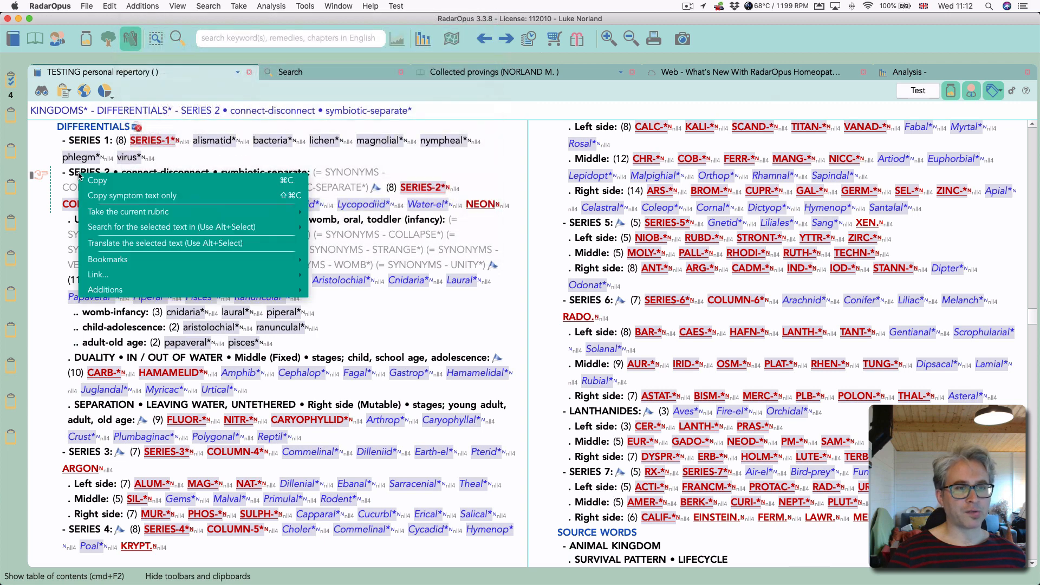
click(75, 173)
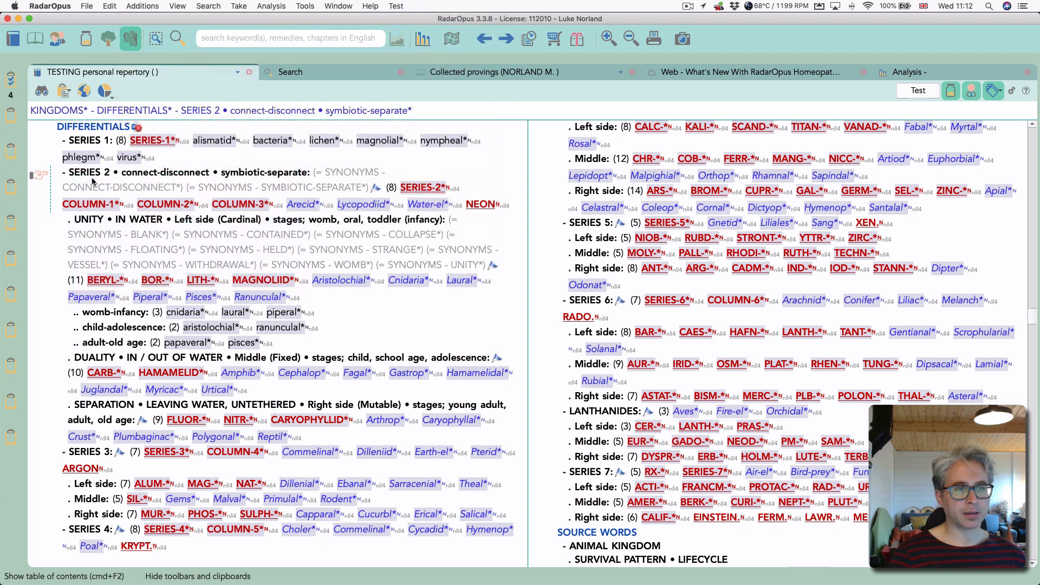
right_click(93, 178)
mouse_move(152, 282)
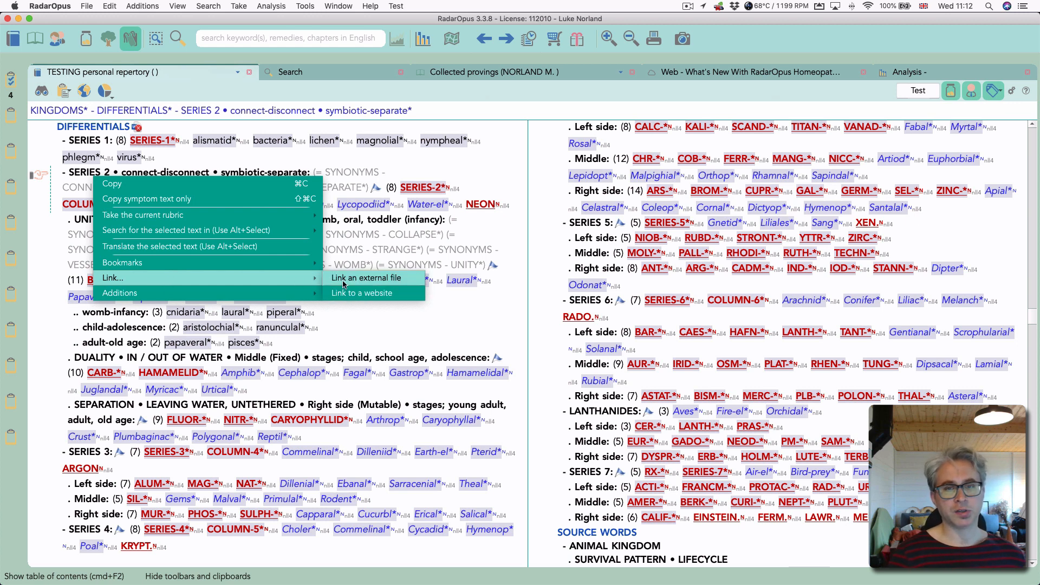
click(530, 281)
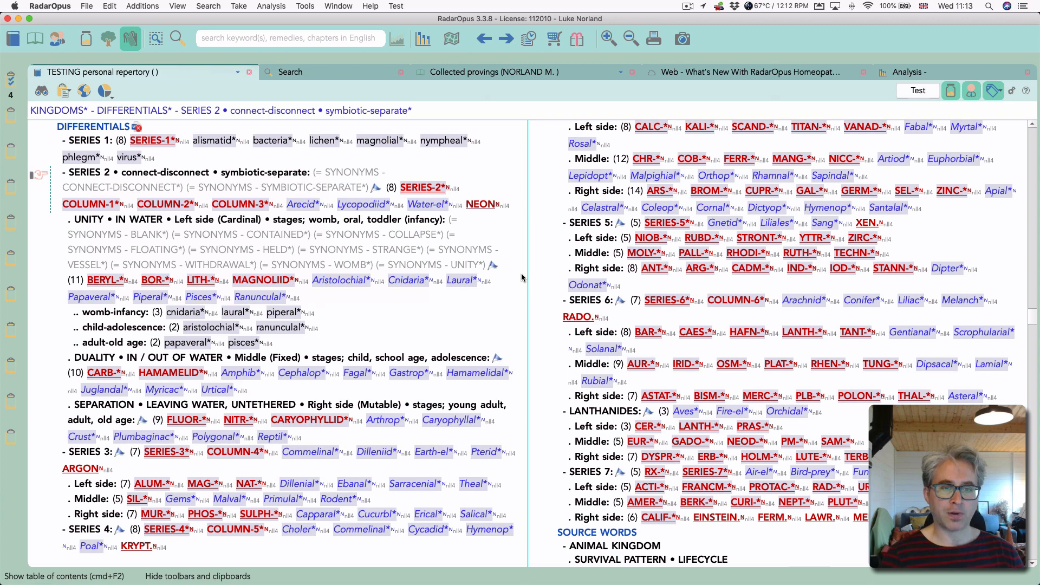
mouse_move(496, 265)
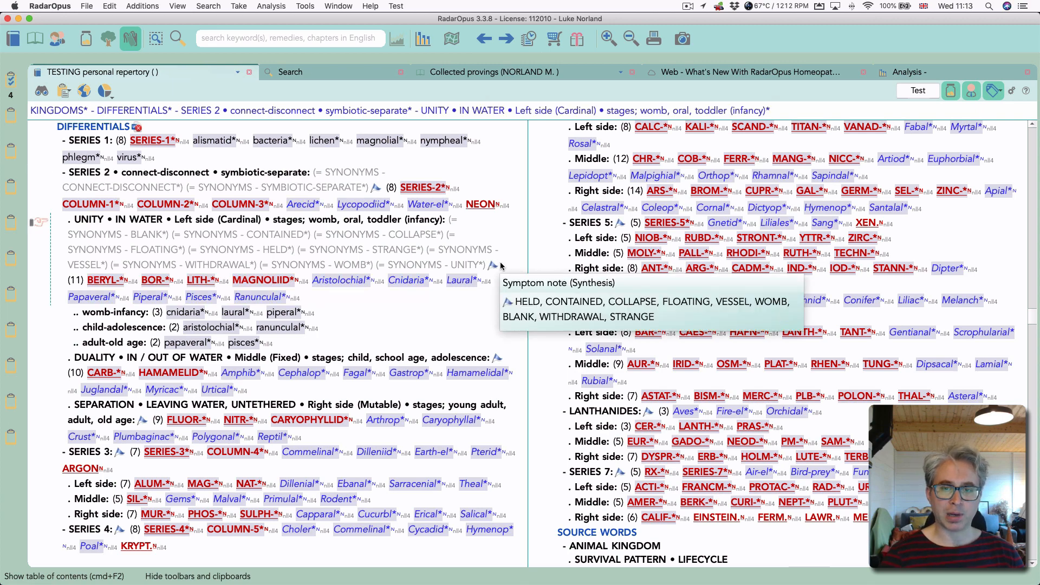
Go to the SURVIVAL PATTERN • LIFECYCLE rubrics under SOURCE WORDS, ANIMAL KINGDOM, and examine the Attaching and Emerging rubrics with their synonyms
scroll(534, 257, down, 6)
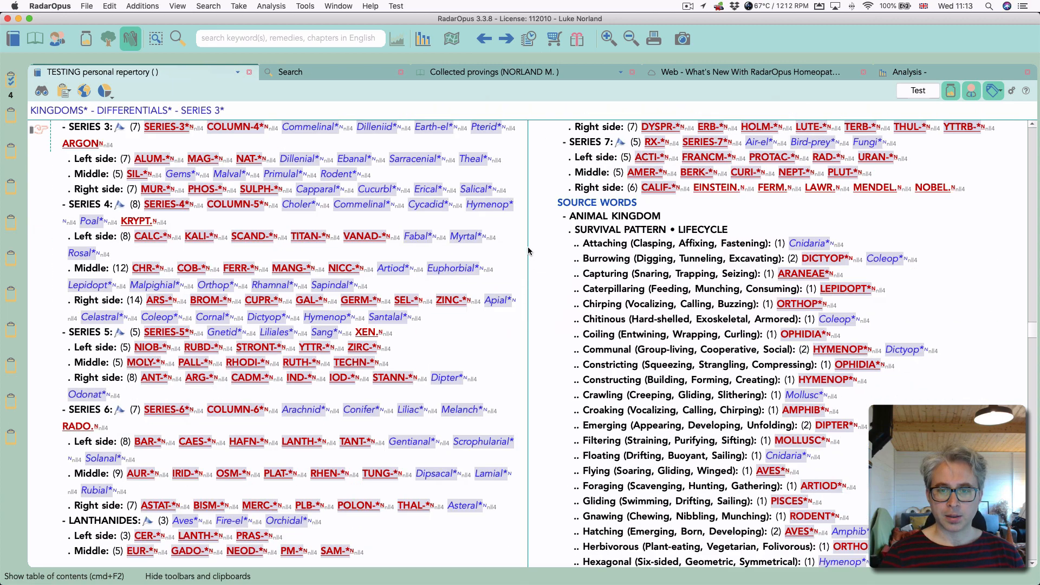
scroll(616, 229, down, 10)
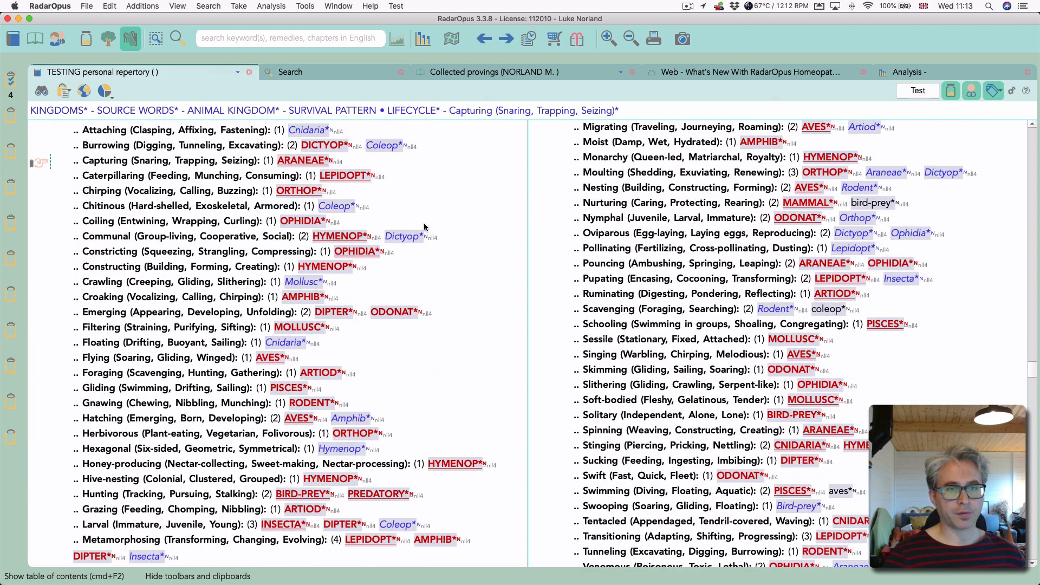
scroll(427, 228, up, 2)
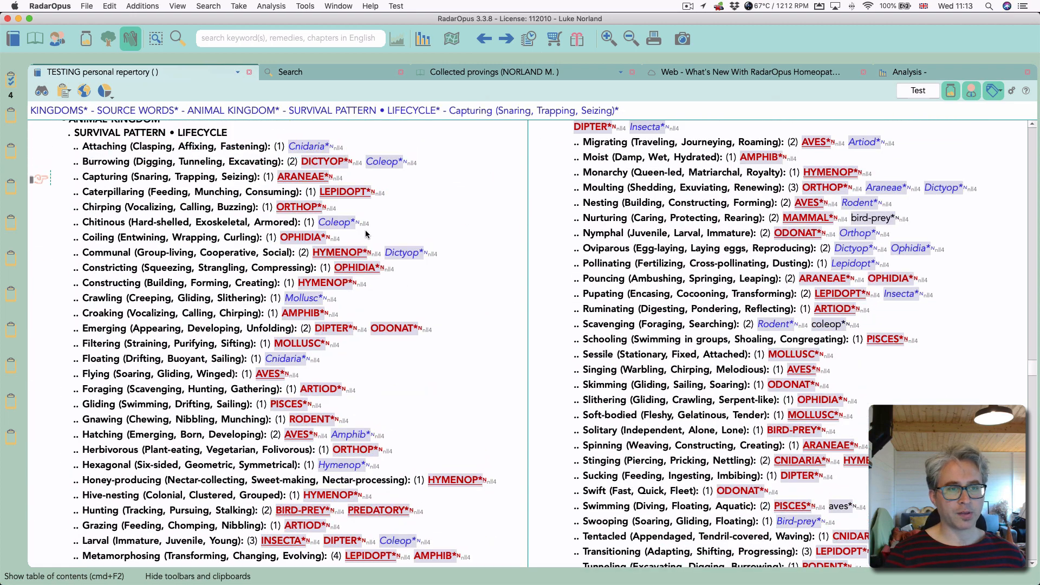
click(141, 134)
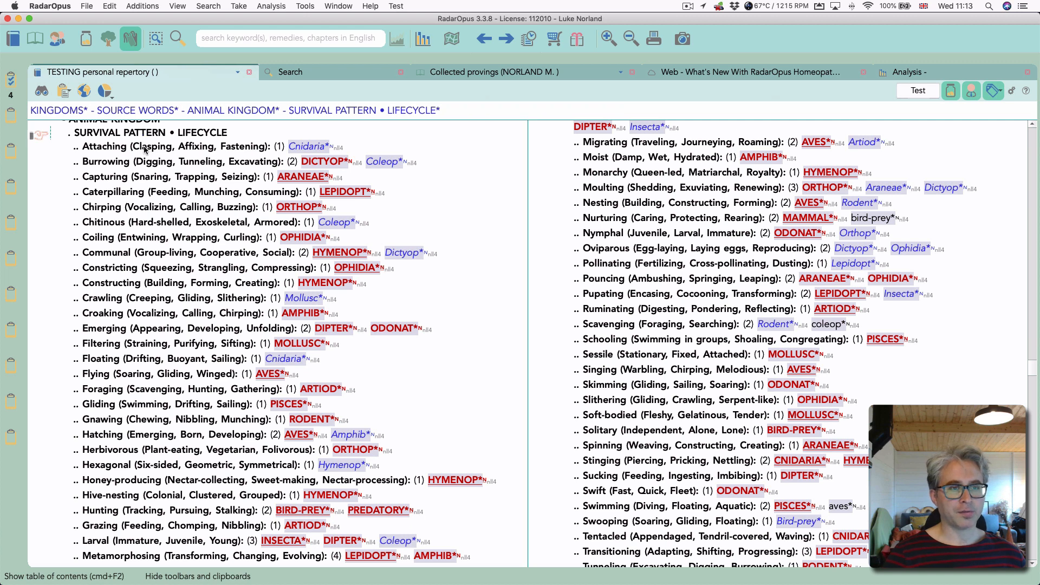
click(147, 150)
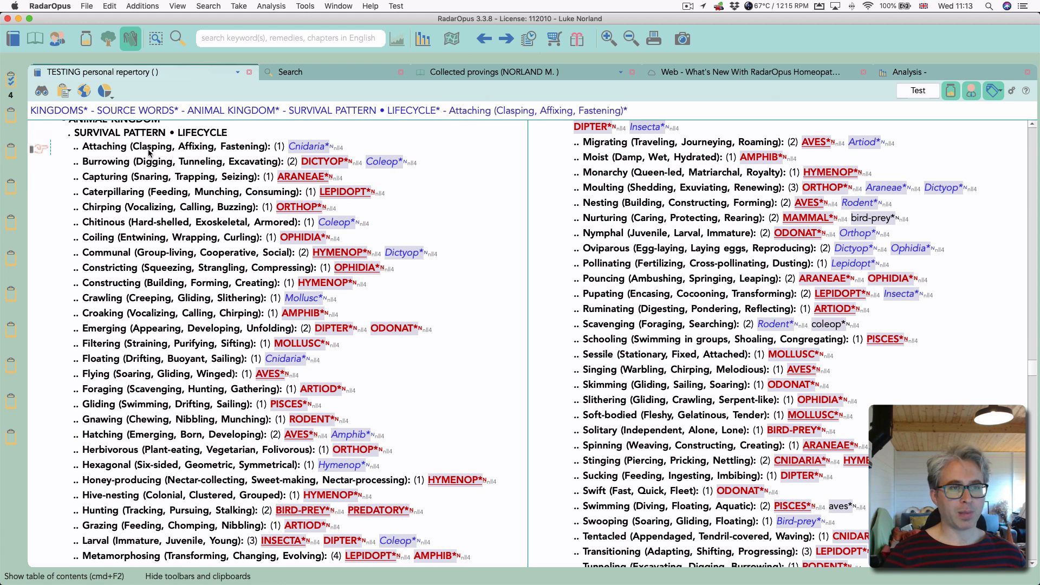
click(155, 332)
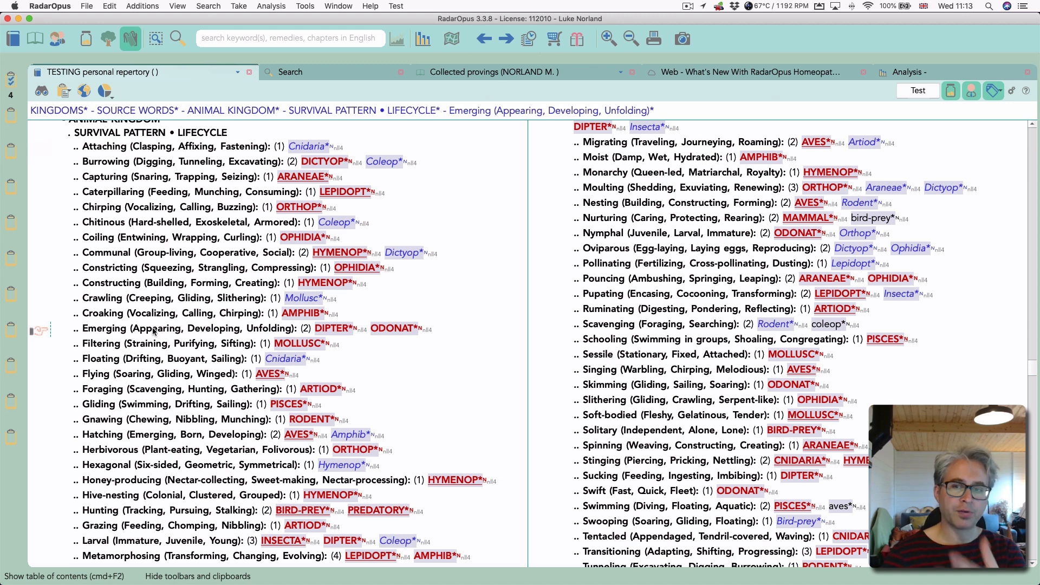
Browse on to the ATTACK/DEFENSE STRATEGIES • ADAPTATION TO HABITAT rubrics and select the Nocturnal (Nighttime, Dark, Twilight) rubric
scroll(184, 336, down, 5)
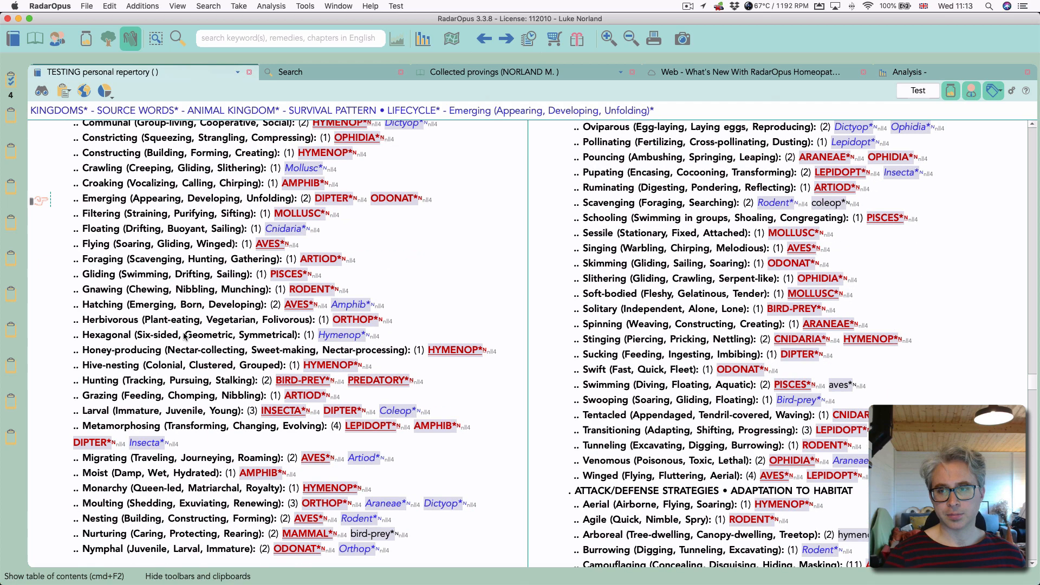
scroll(261, 332, down, 2)
scroll(260, 332, down, 15)
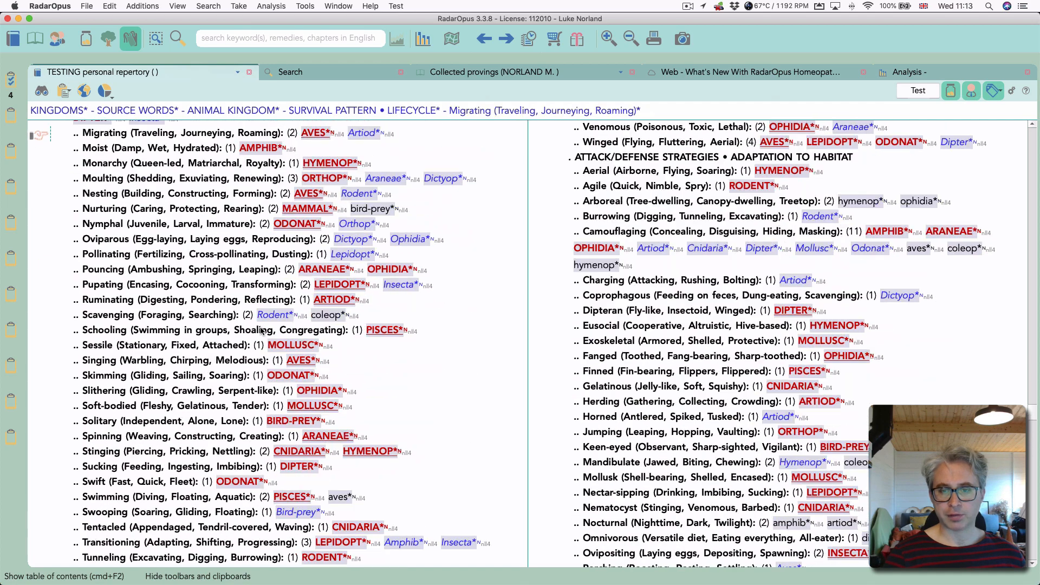
scroll(261, 332, down, 5)
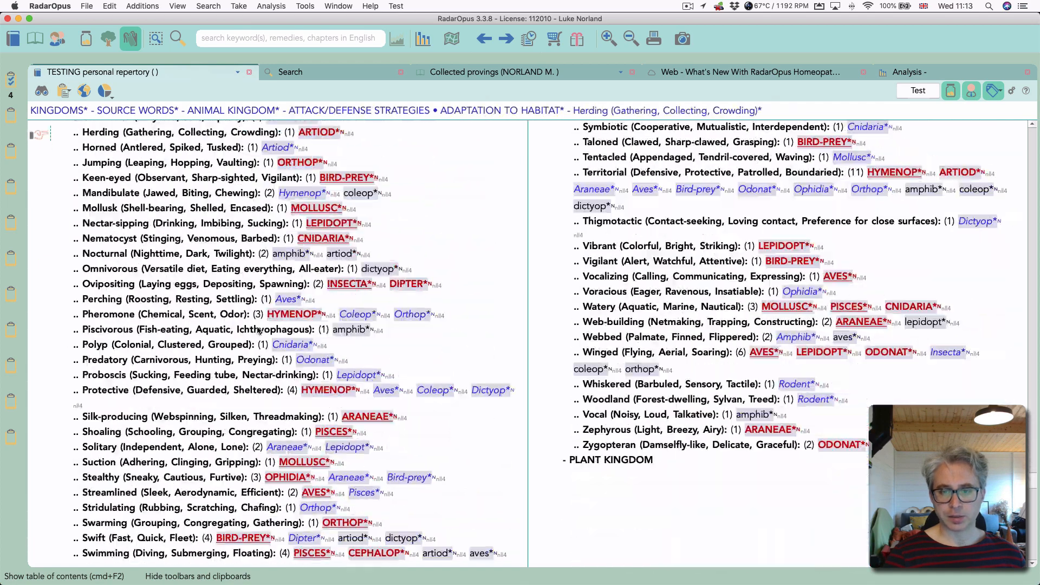
click(167, 257)
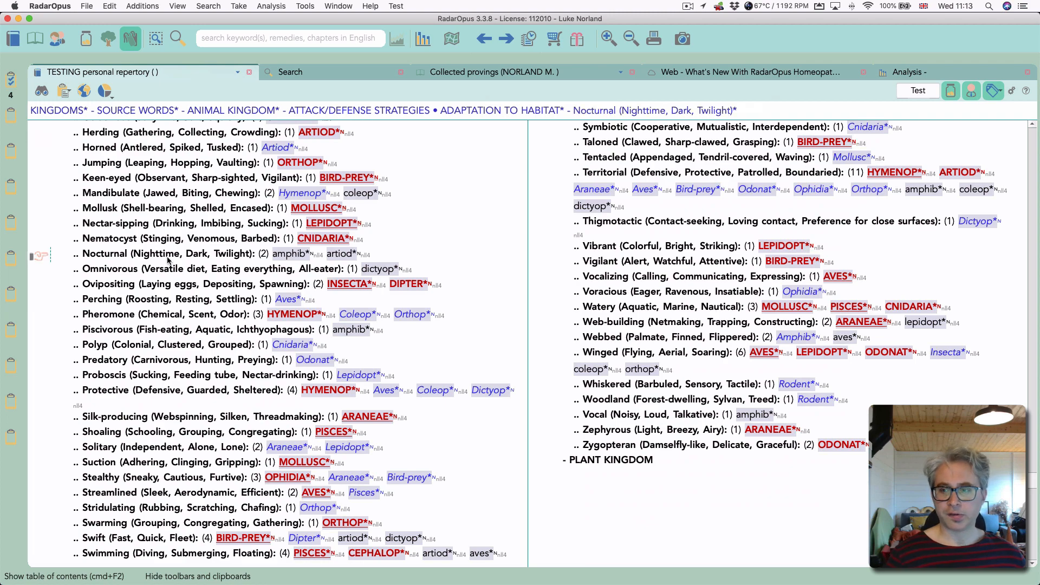
Go back to the PROVING THEMES chapter and examine its rubrics and the remedy under confidence/alertness/self reliance/powerful
scroll(167, 261, up, 20)
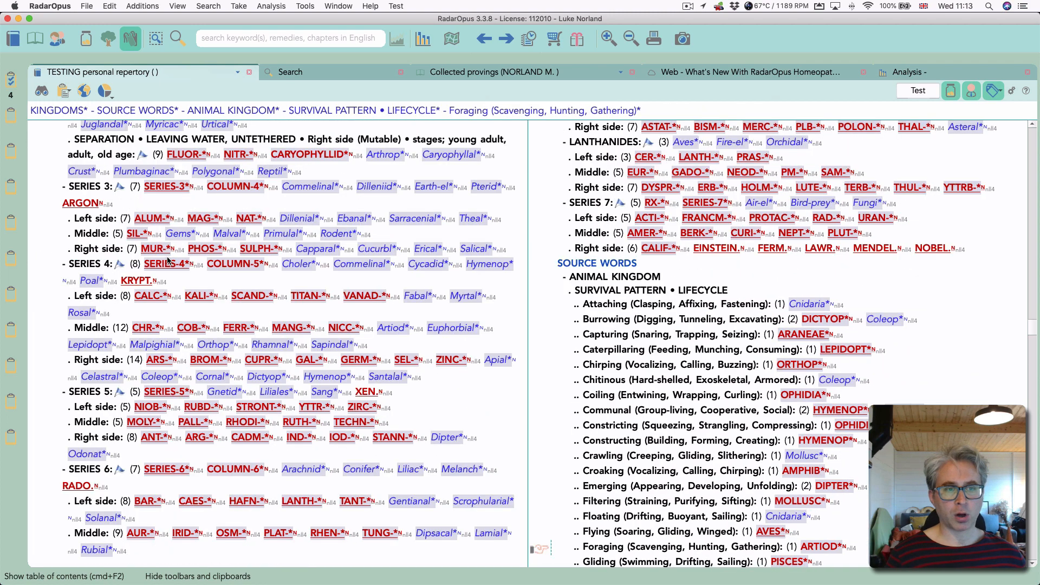
scroll(167, 260, up, 15)
scroll(167, 257, up, 10)
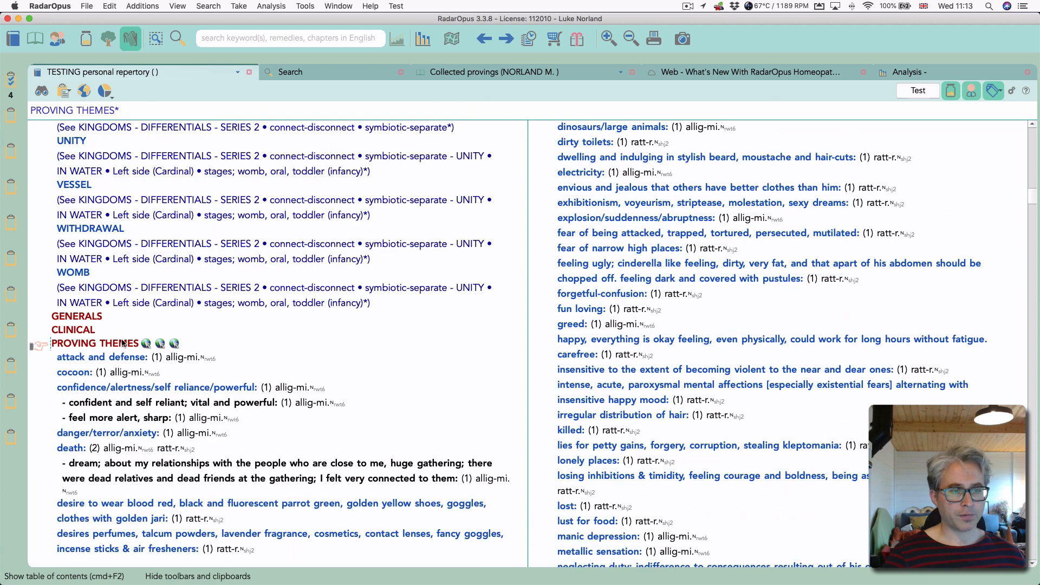
scroll(170, 327, down, 6)
scroll(168, 325, up, 3)
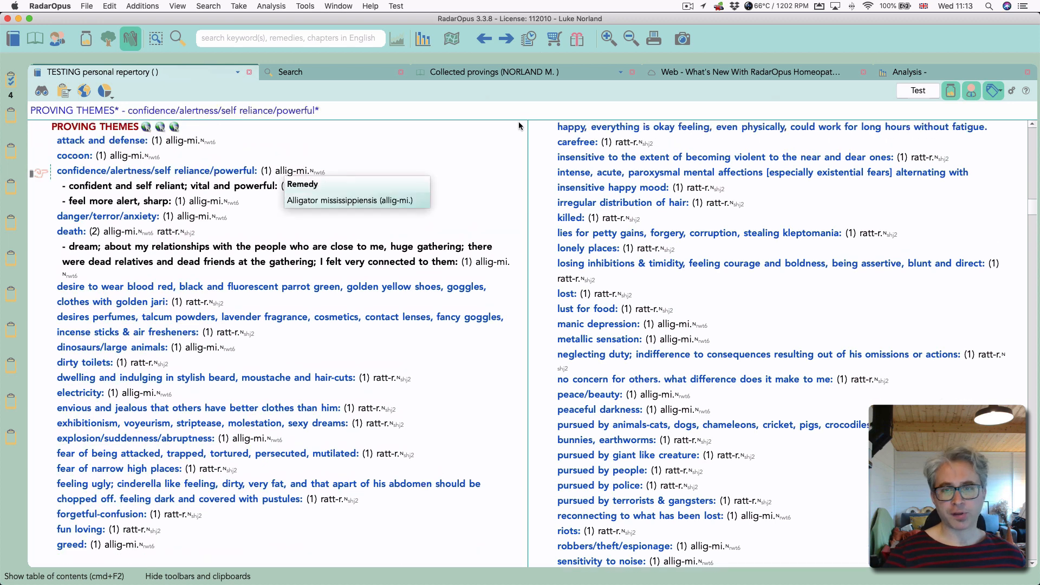
Examine the proving themes on being insensitive and violent to near and dear ones, lonely places, and lies for petty gains
click(598, 206)
click(607, 162)
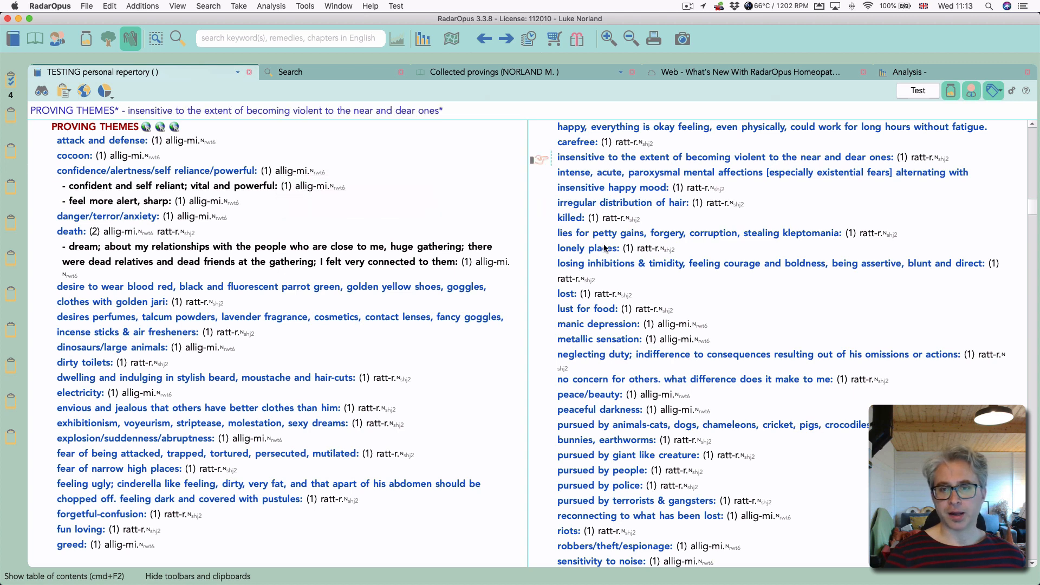
click(606, 249)
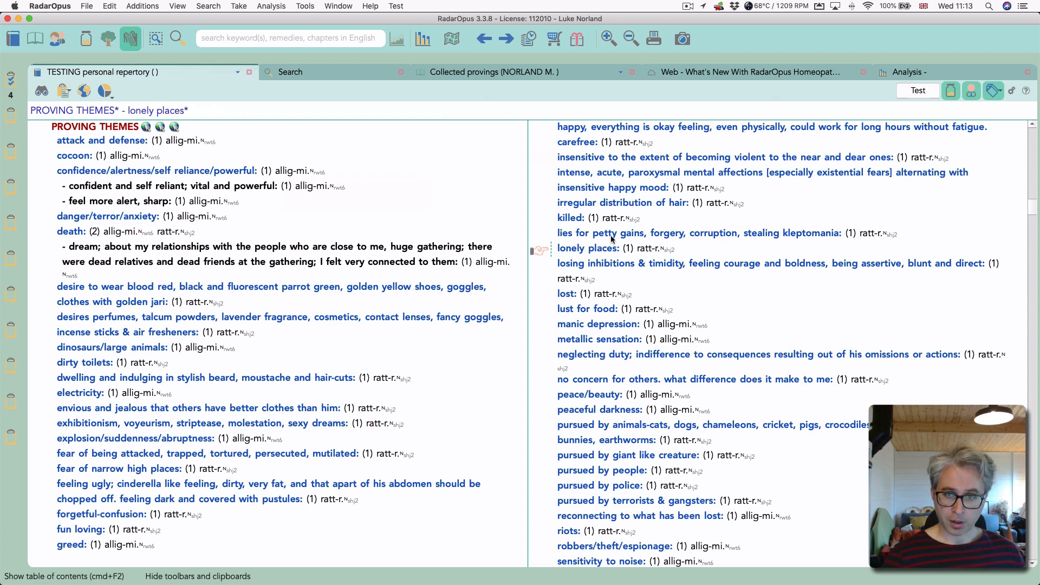
click(610, 237)
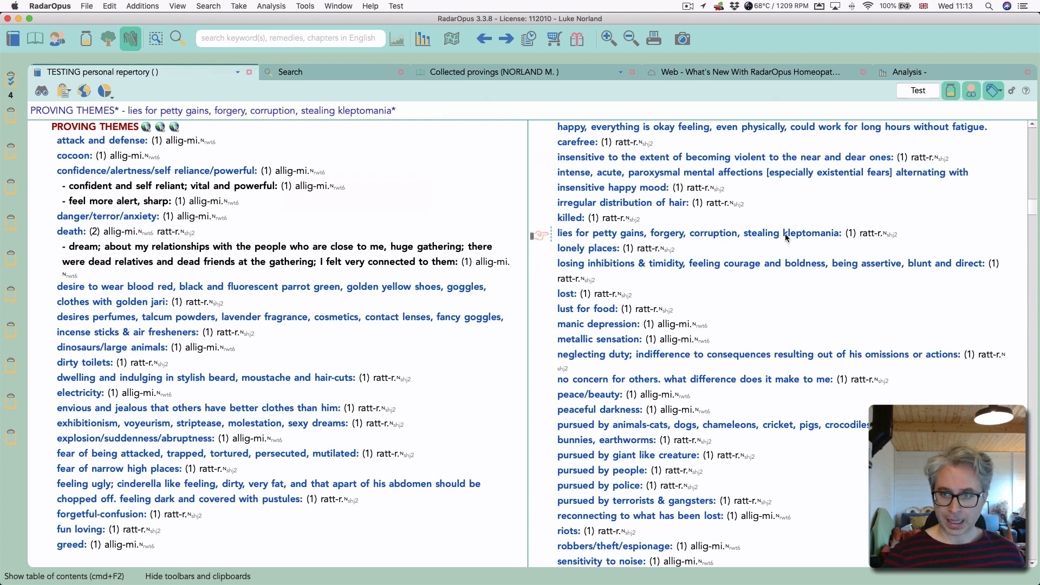